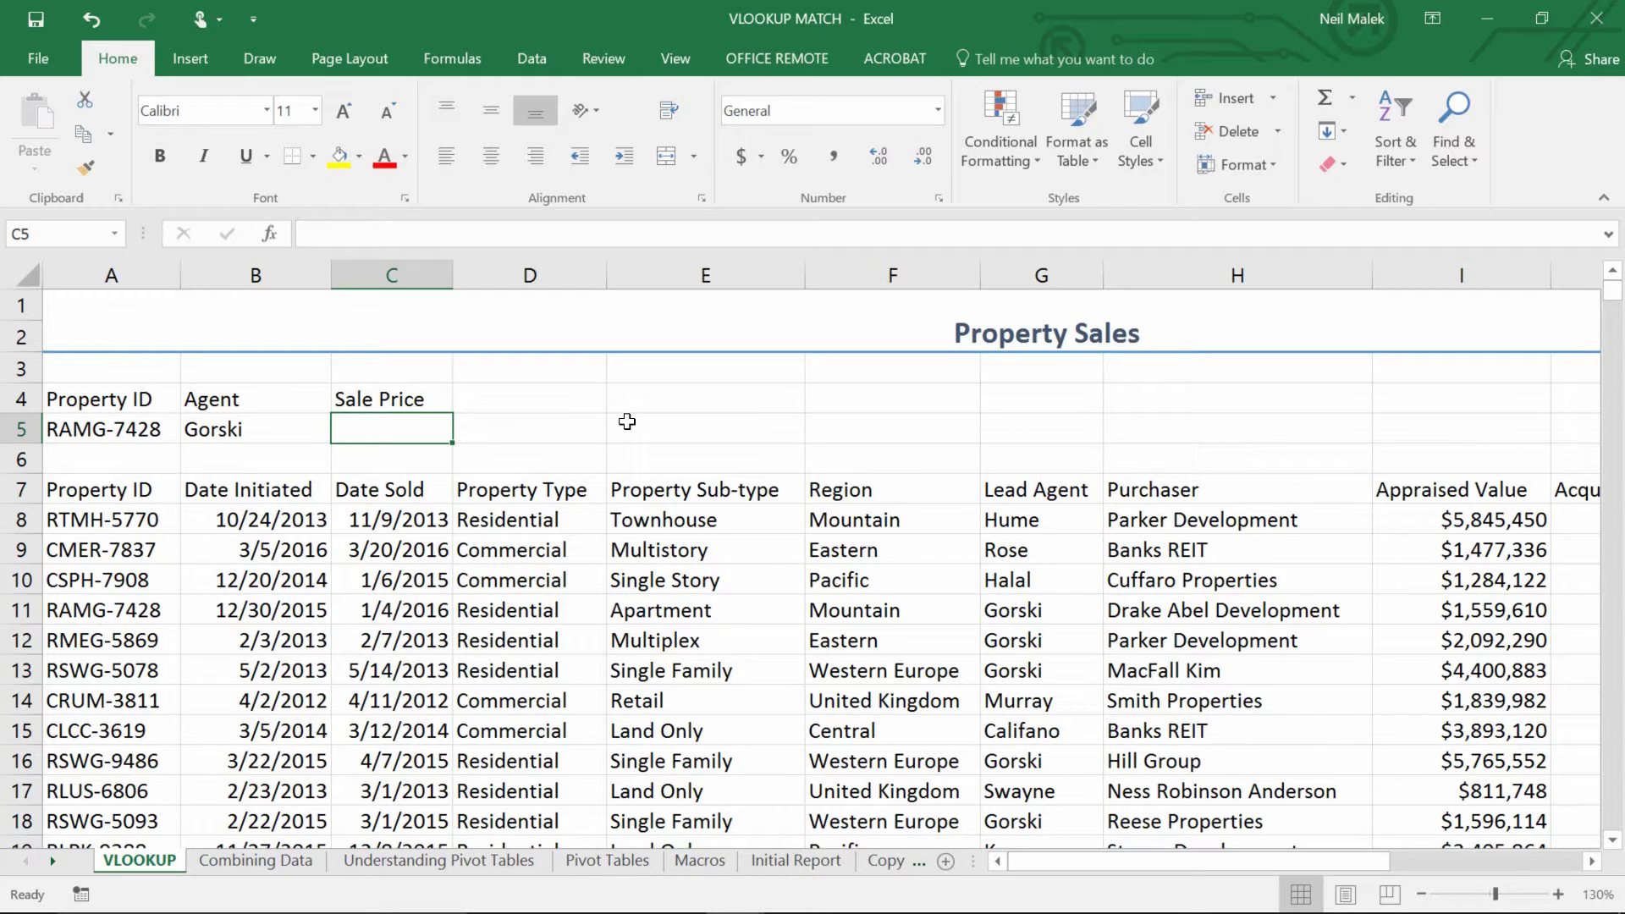
- Examine the VLOOKUP formula in the Agent cell B5, particularly its column index argument, leaving the formula as it is
left_click(241, 428)
double_click(242, 426)
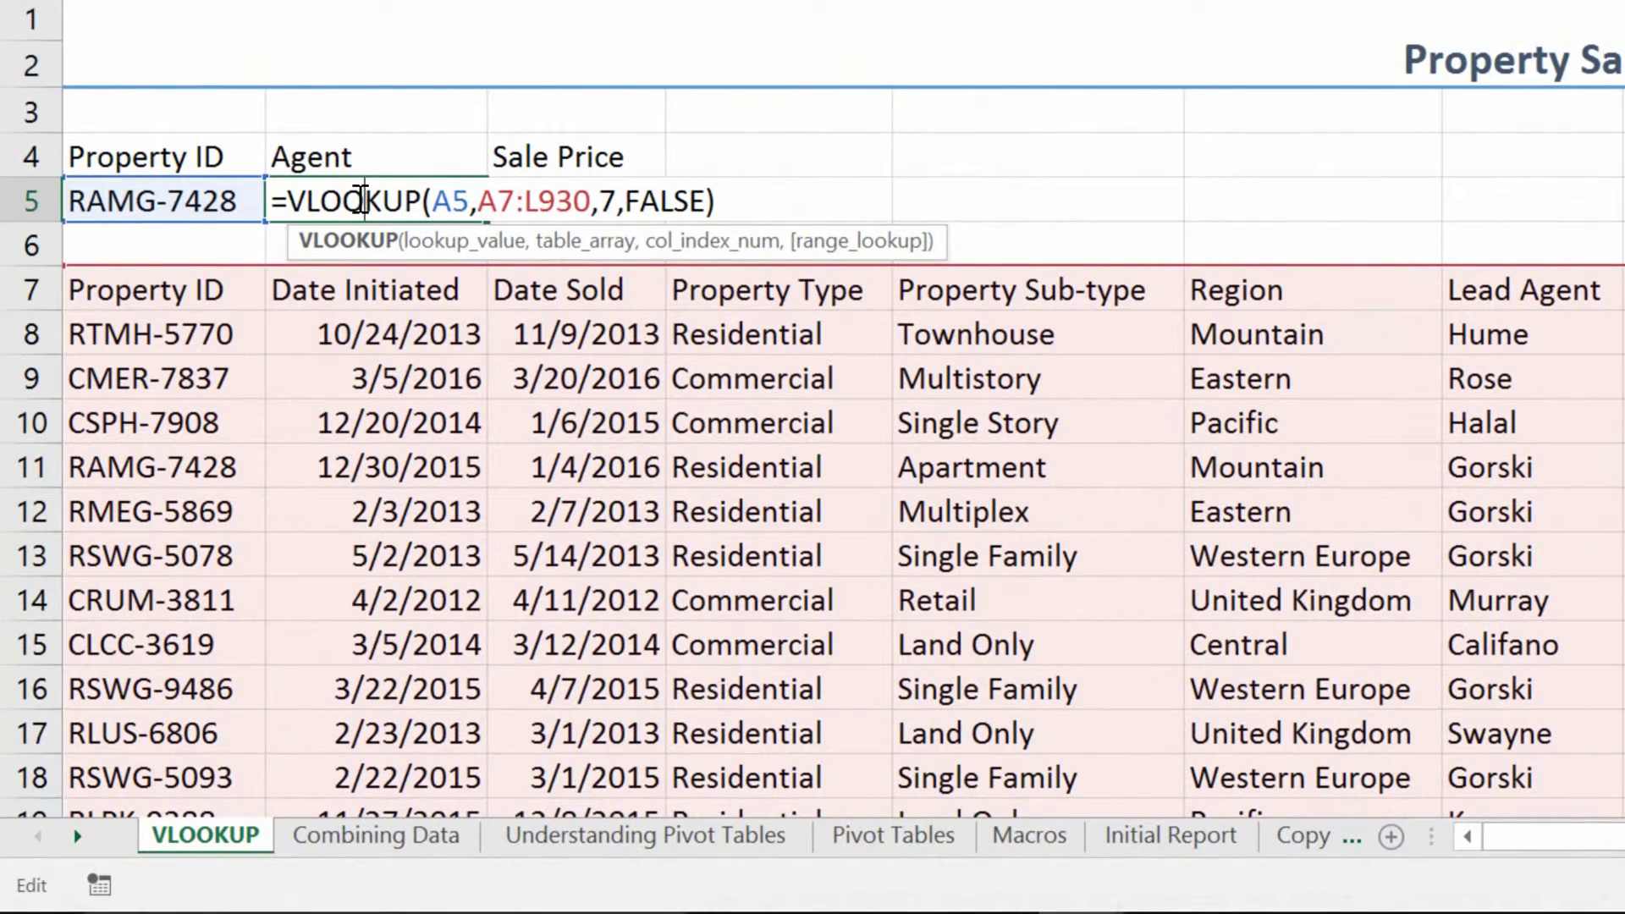
double_click(612, 201)
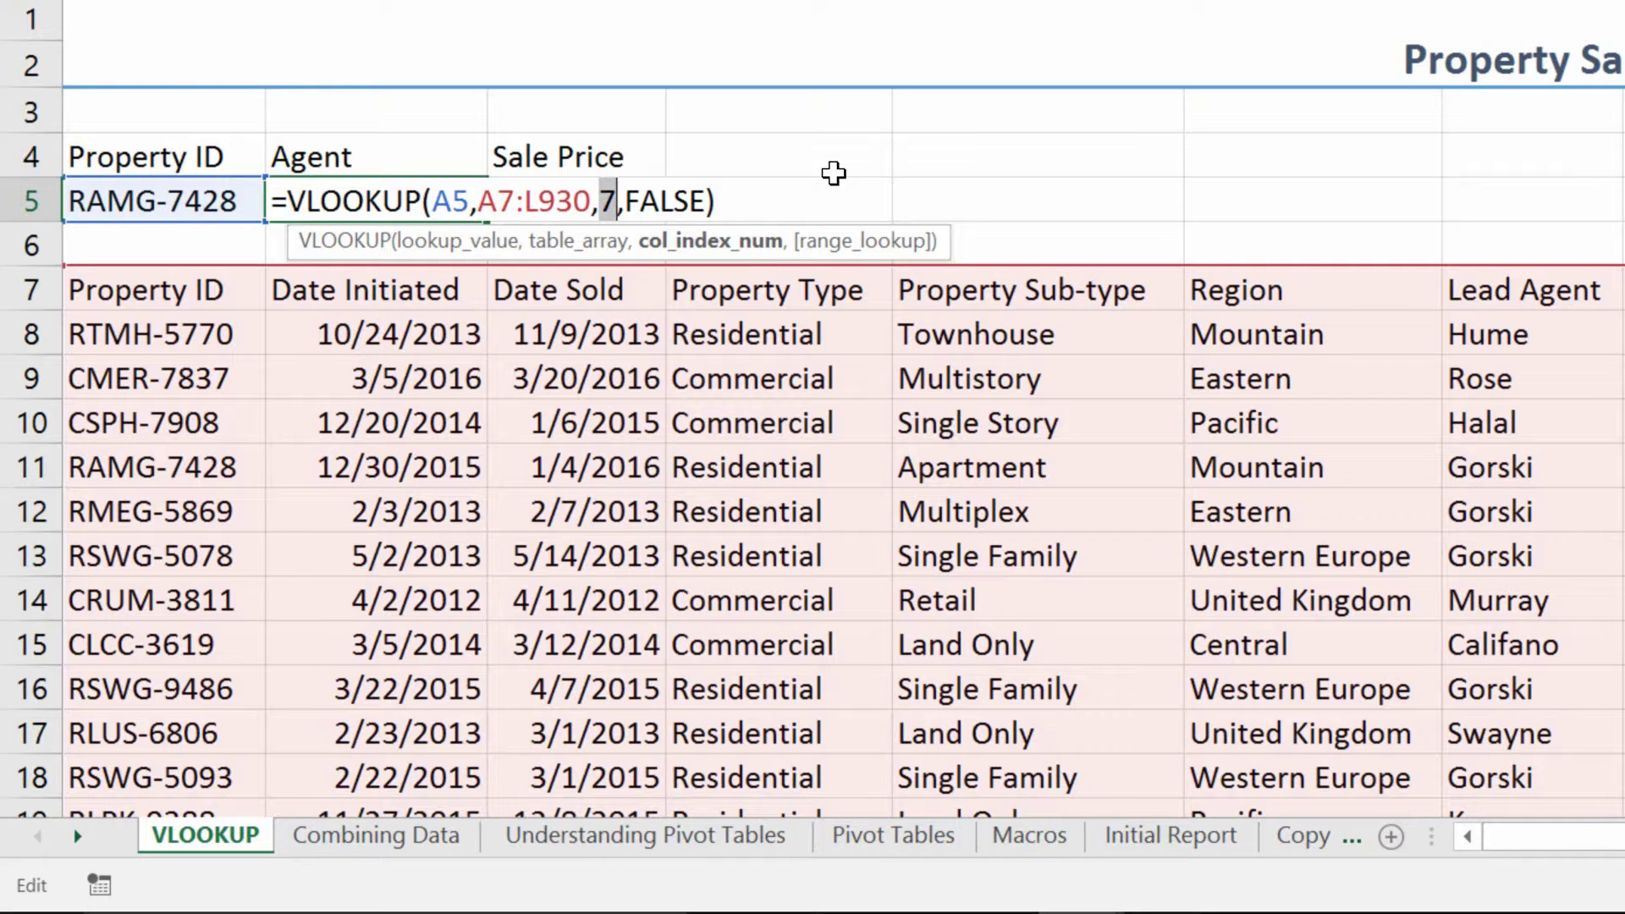
key("ctrl+Return")
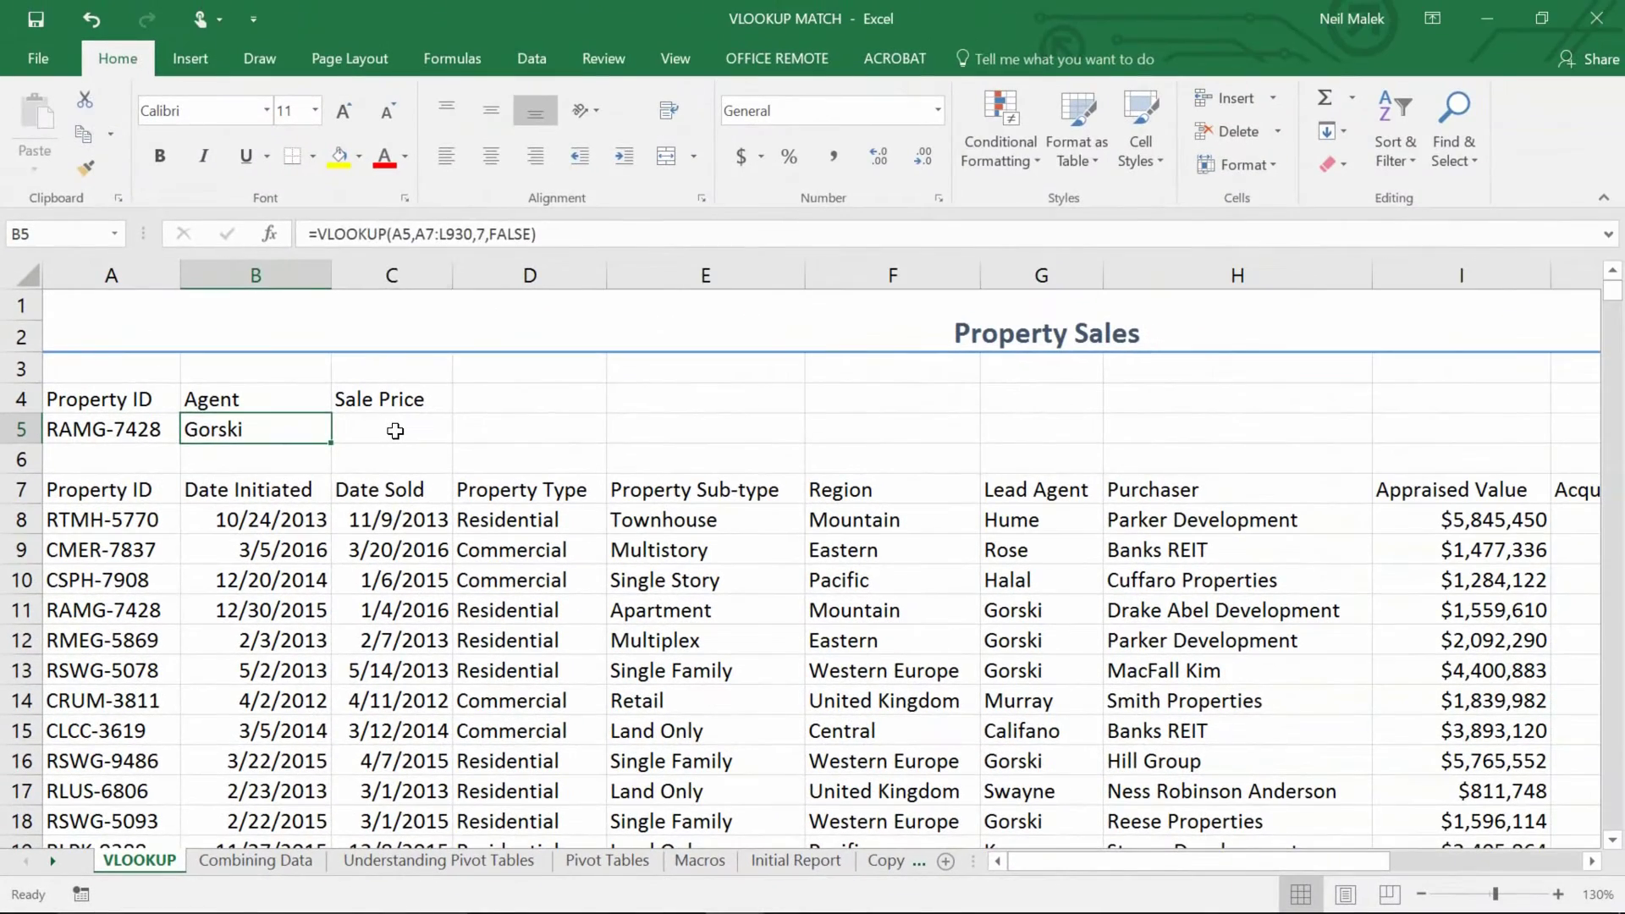
- Trace the table row for property RAMG-7428 from its ID across to the Sale Price column
left_click(395, 431)
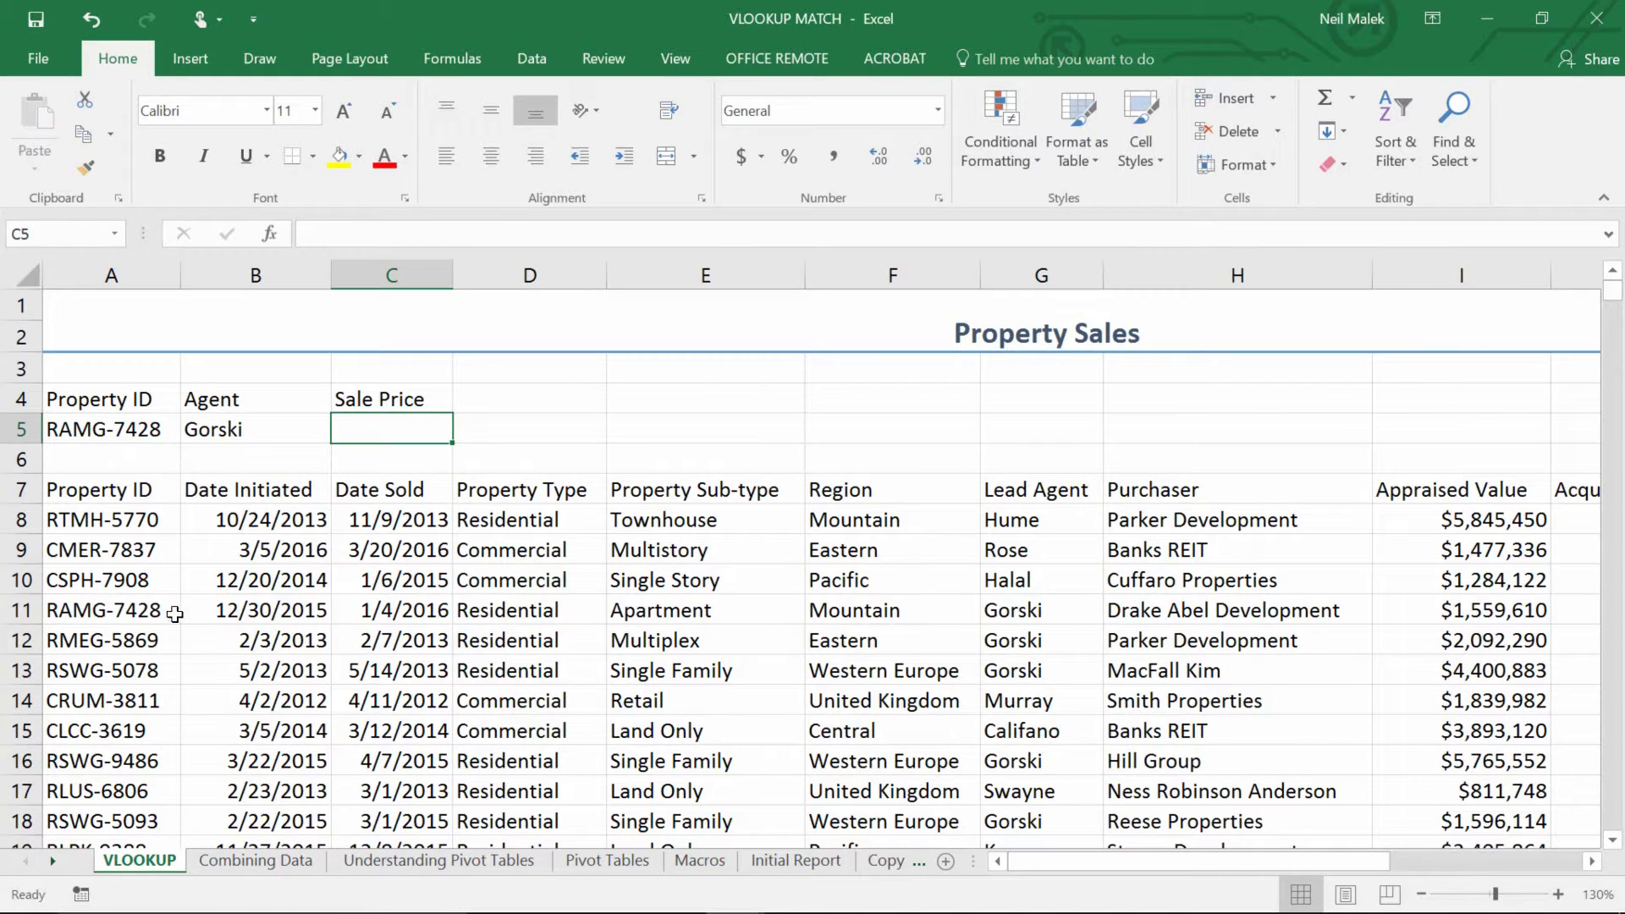
left_click(134, 608)
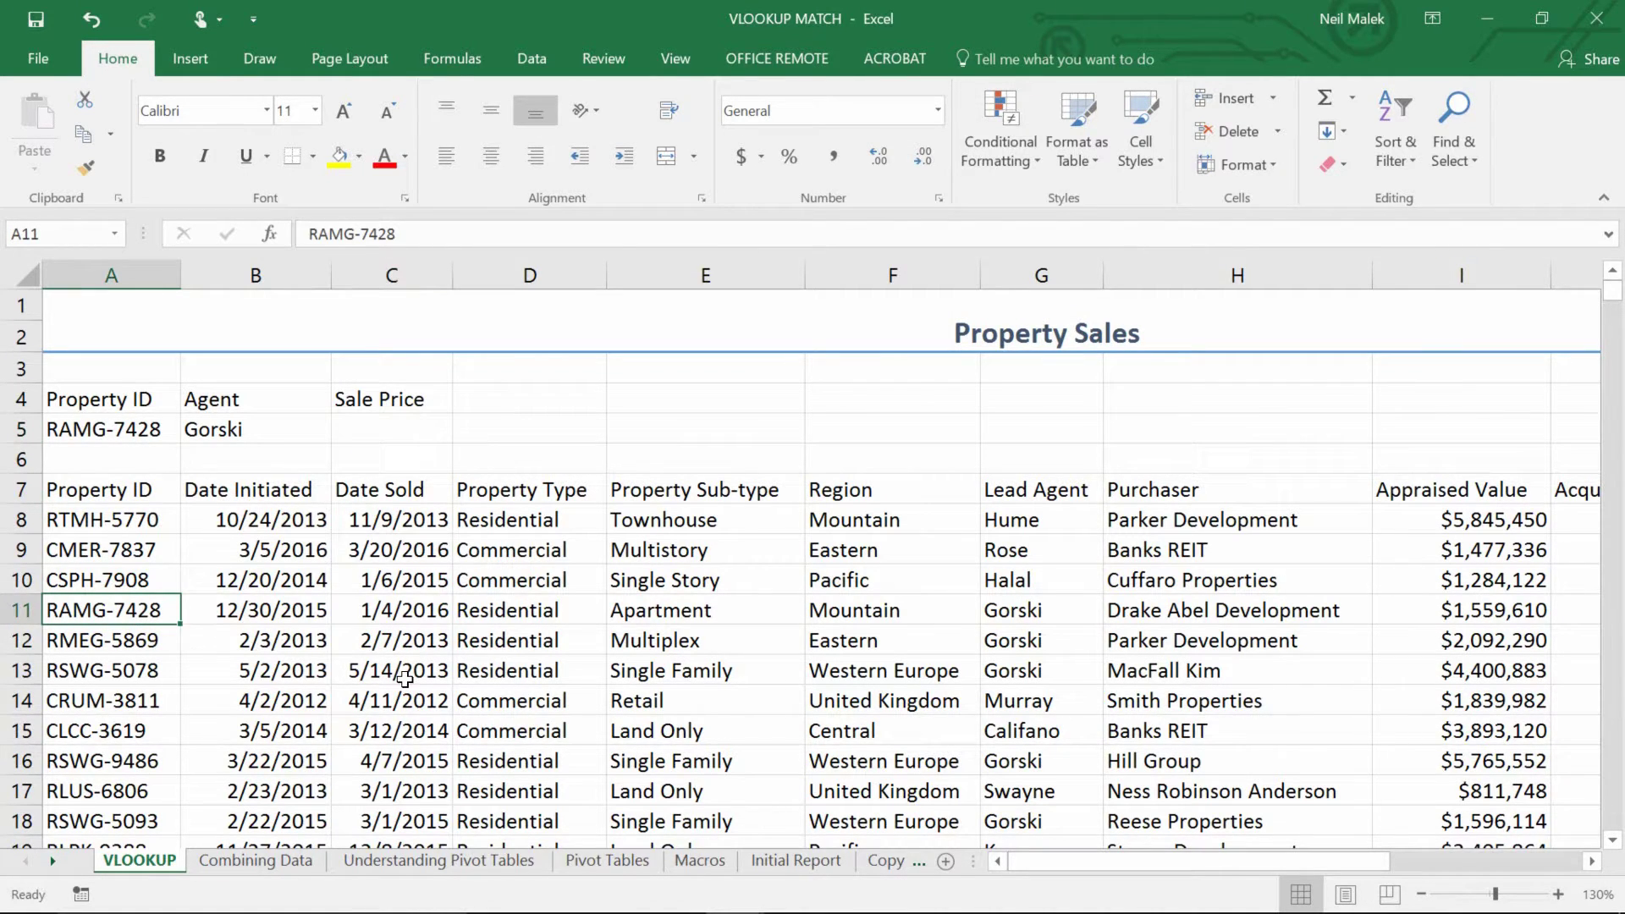
key("ctrl+shift+Right")
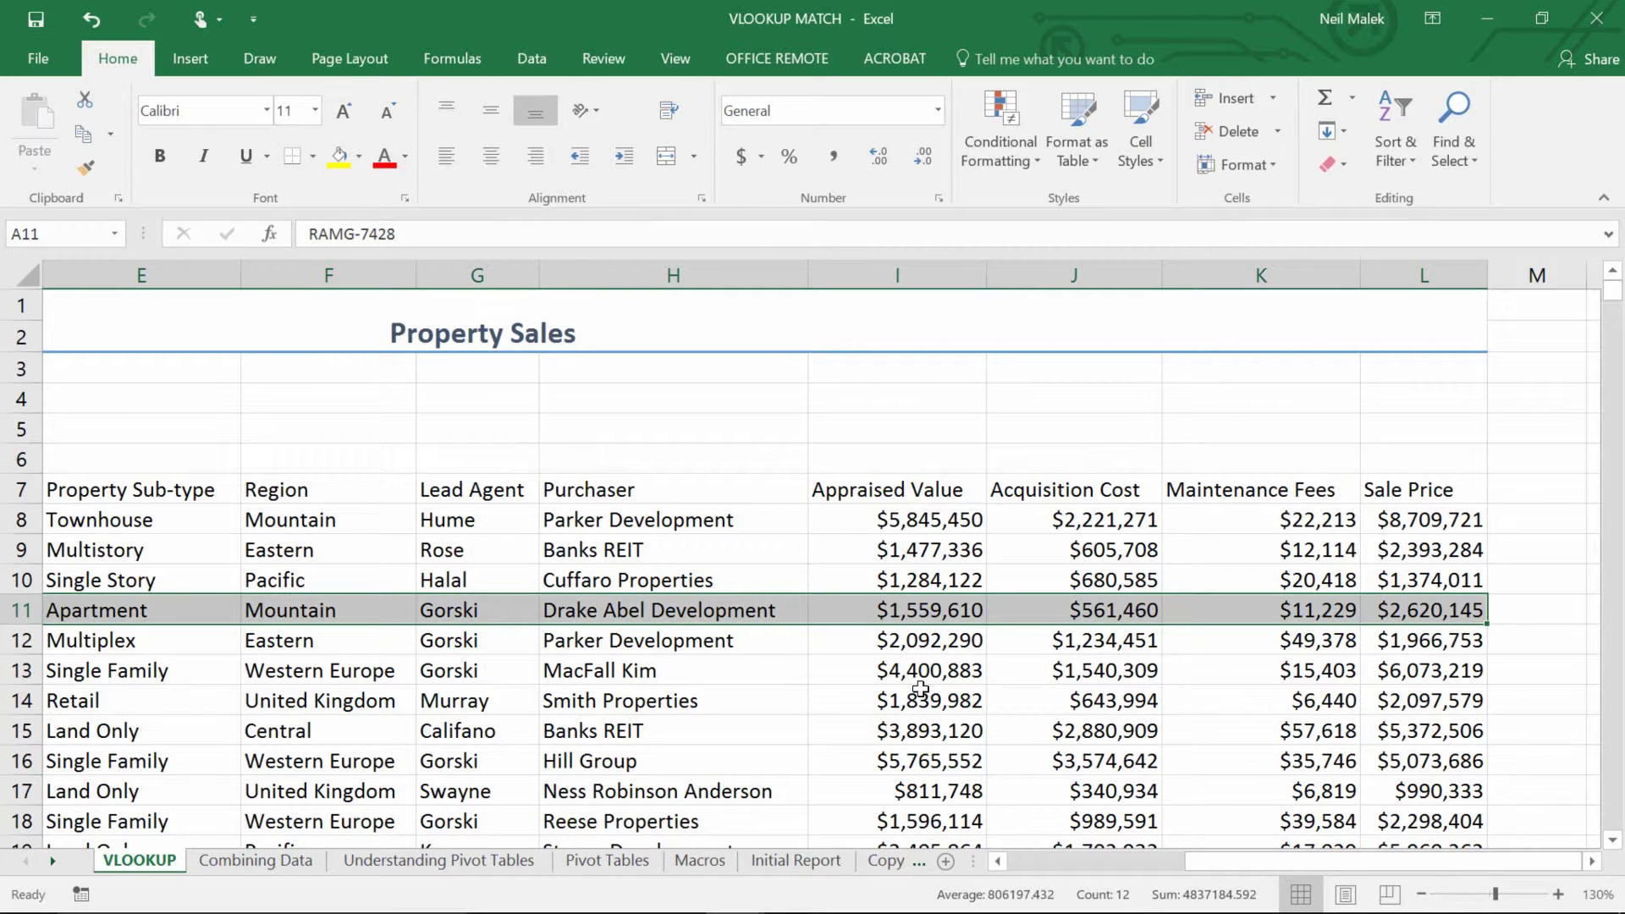
left_click(1041, 861)
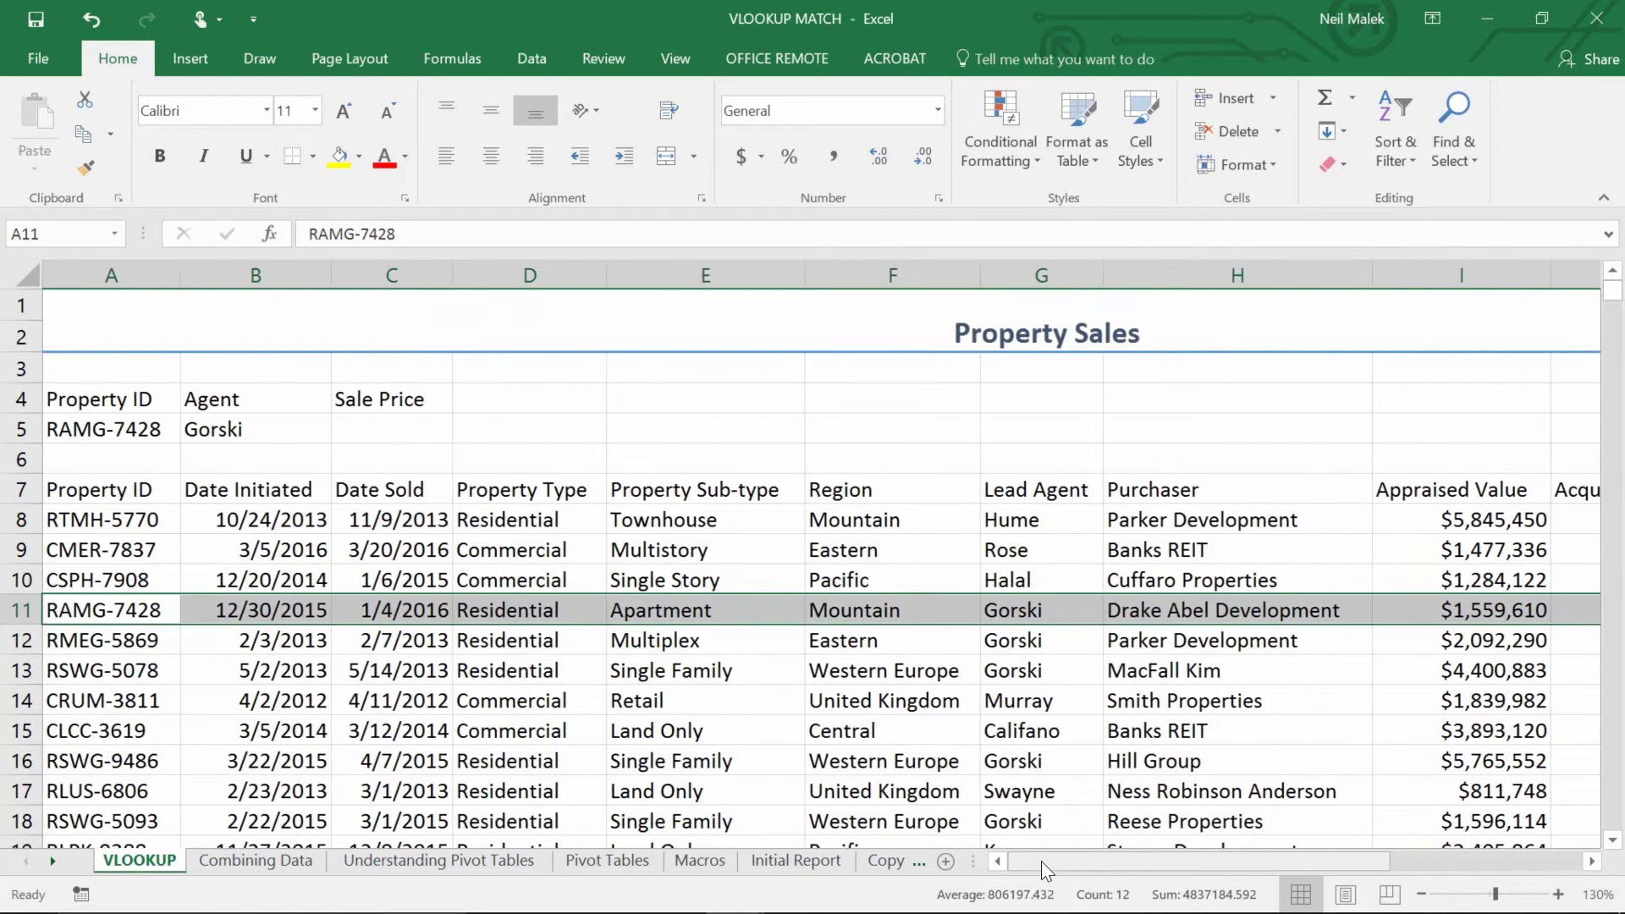
- Start a VLOOKUP function in the Sale Price cell C5 with A5 as the lookup value
left_click(354, 422)
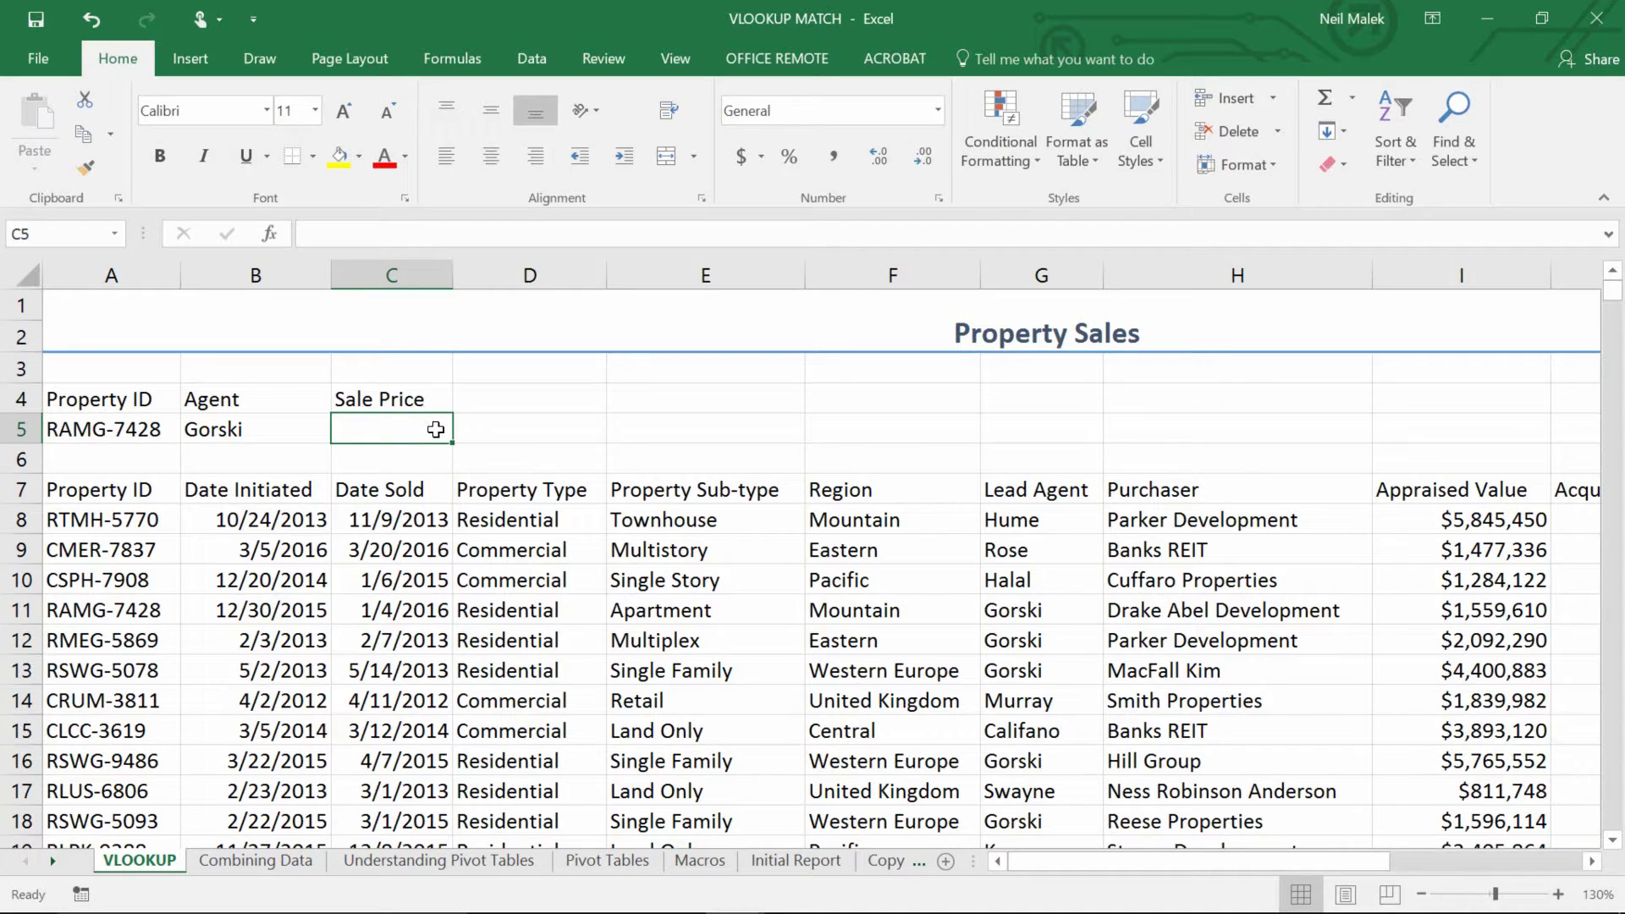
left_click(473, 64)
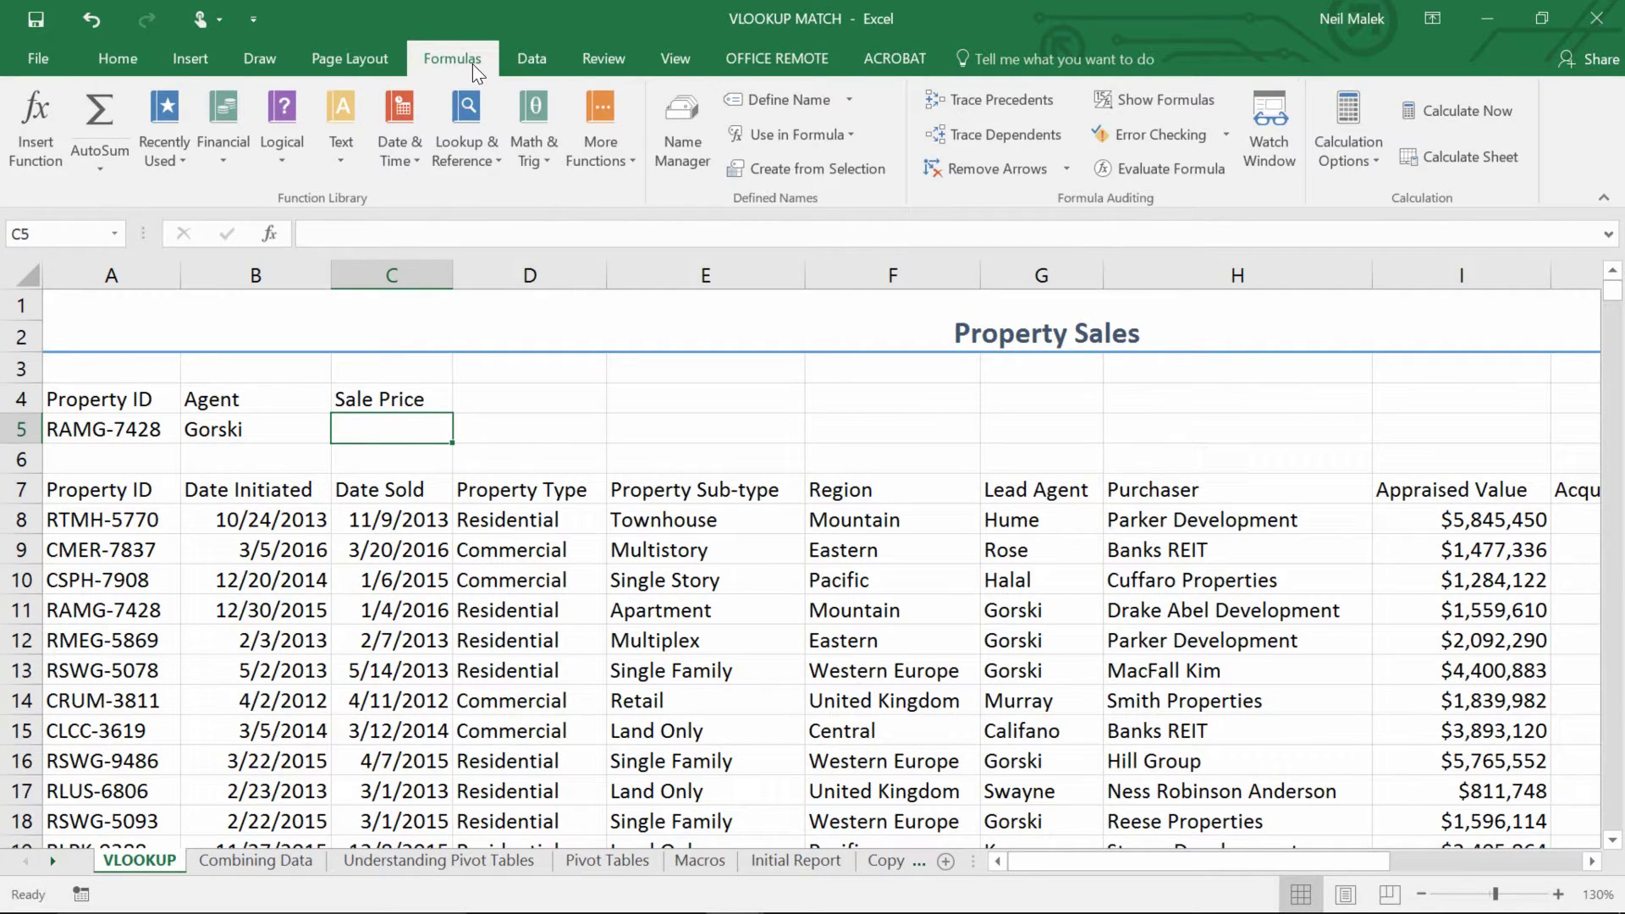
left_click(467, 160)
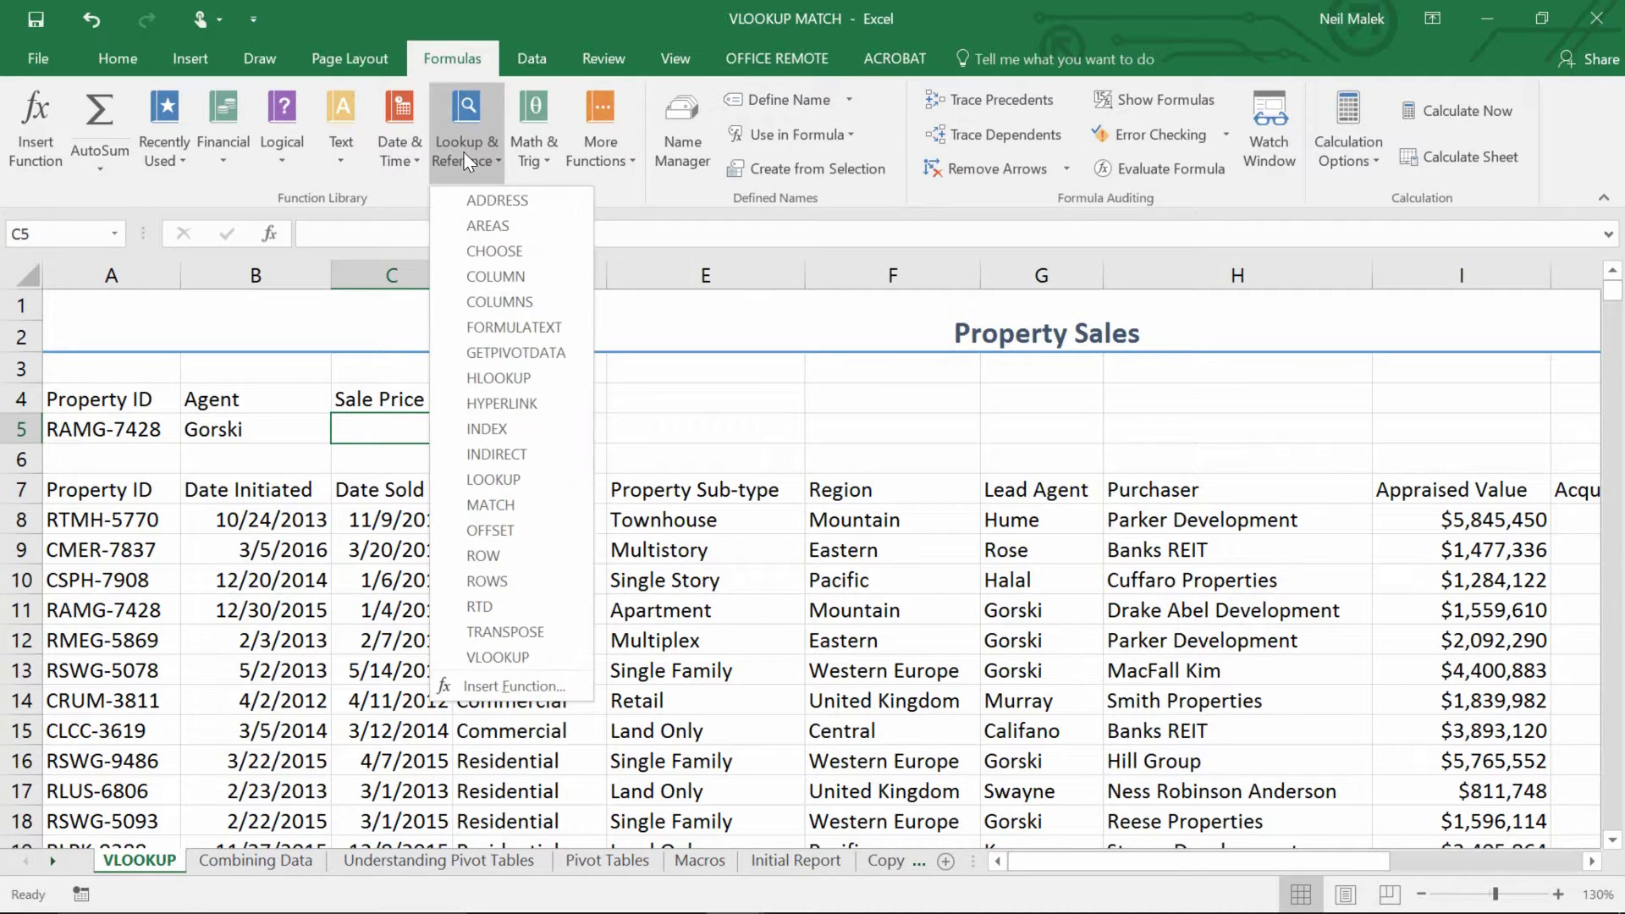
left_click(500, 658)
left_click_drag(490, 330, 931, 310)
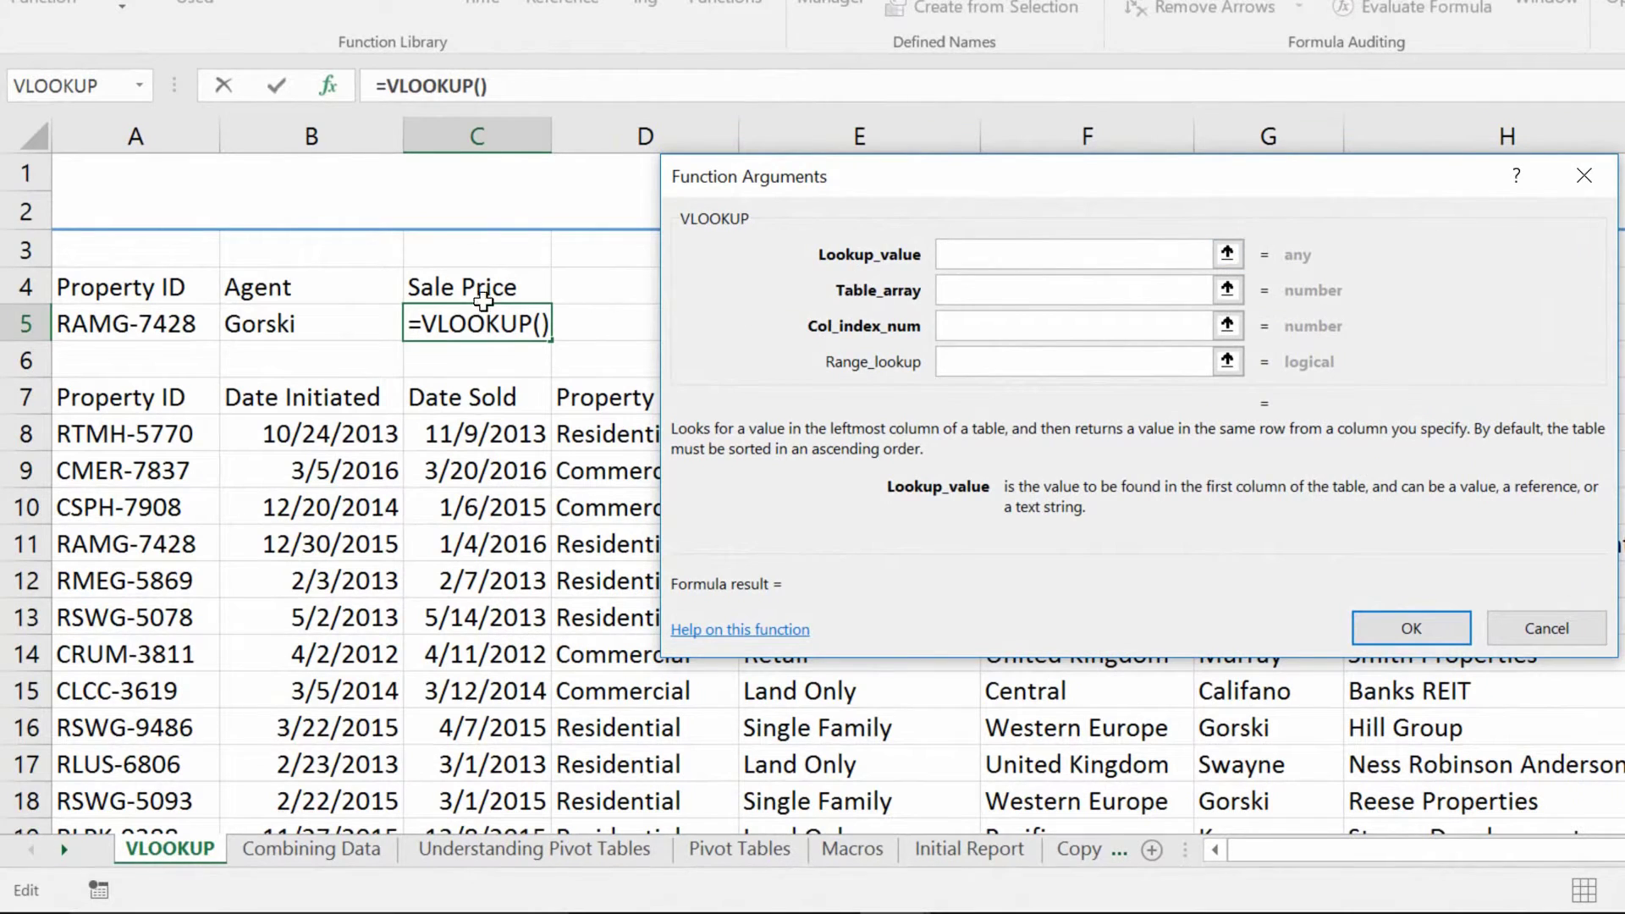
left_click(130, 321)
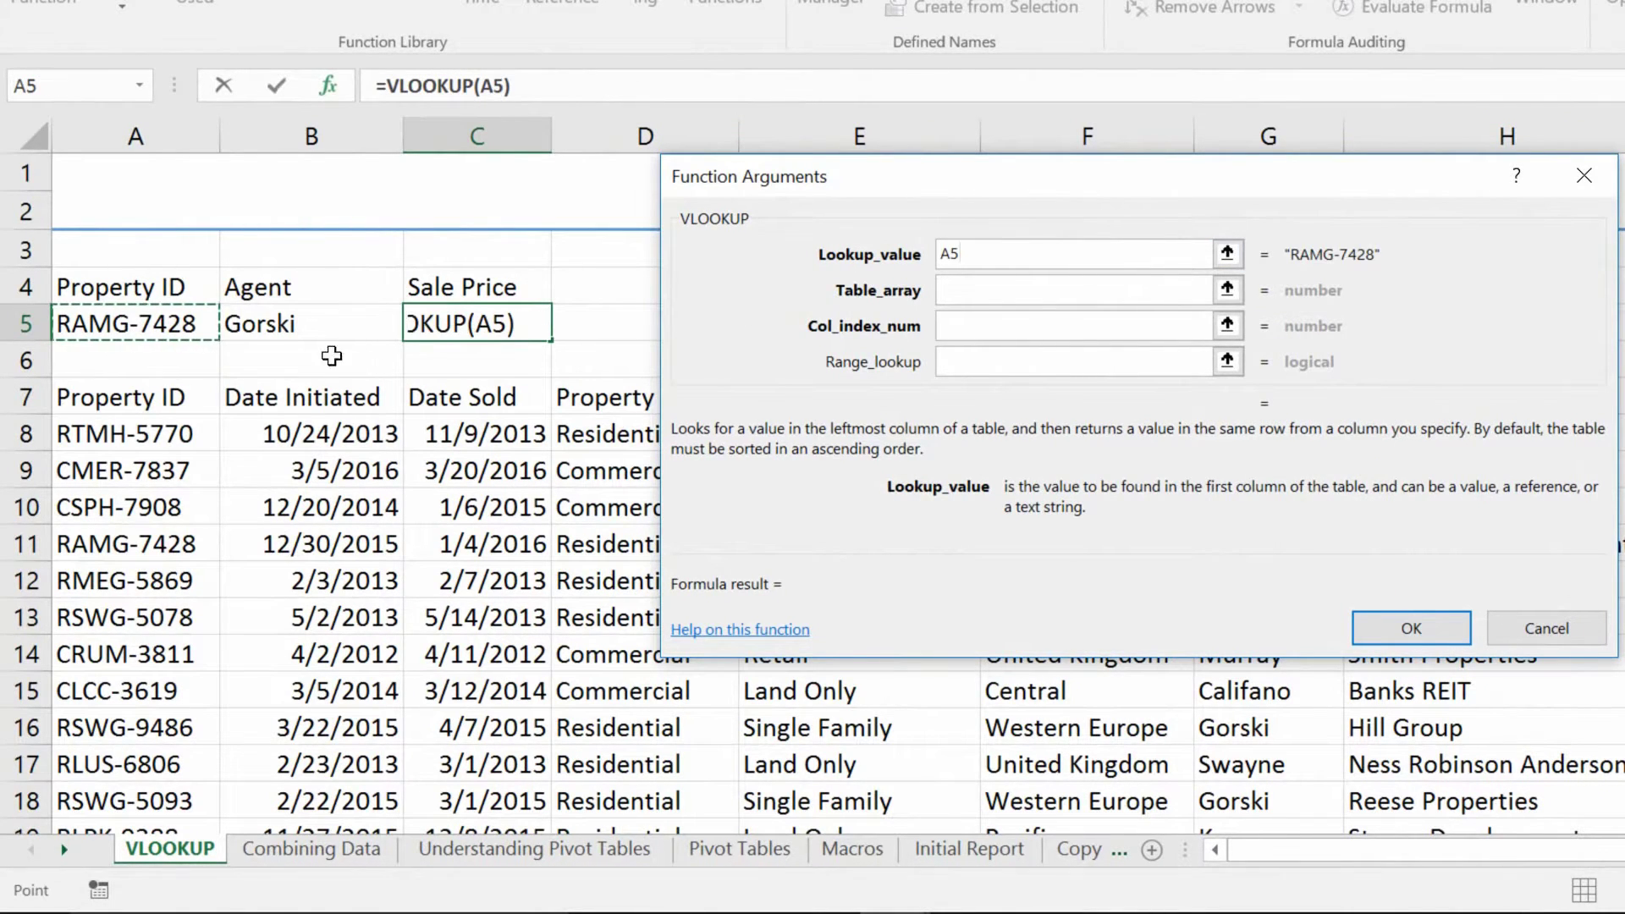
- Set the VLOOKUP table array to the whole property table including its headers, A7:L930
left_click(1036, 291)
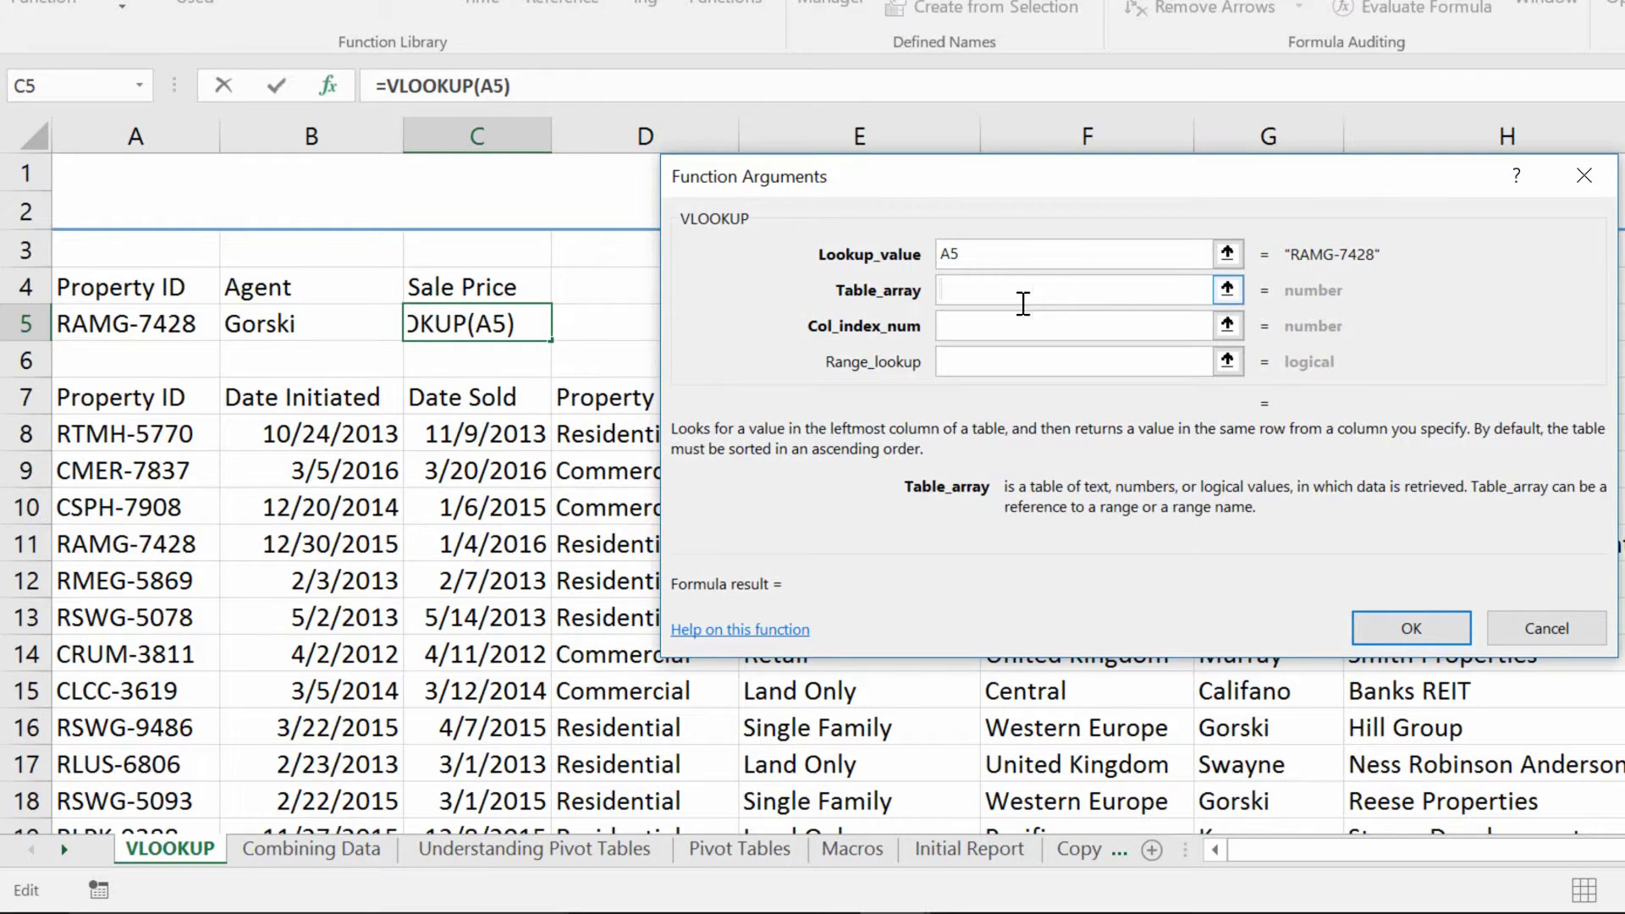
left_click(140, 398)
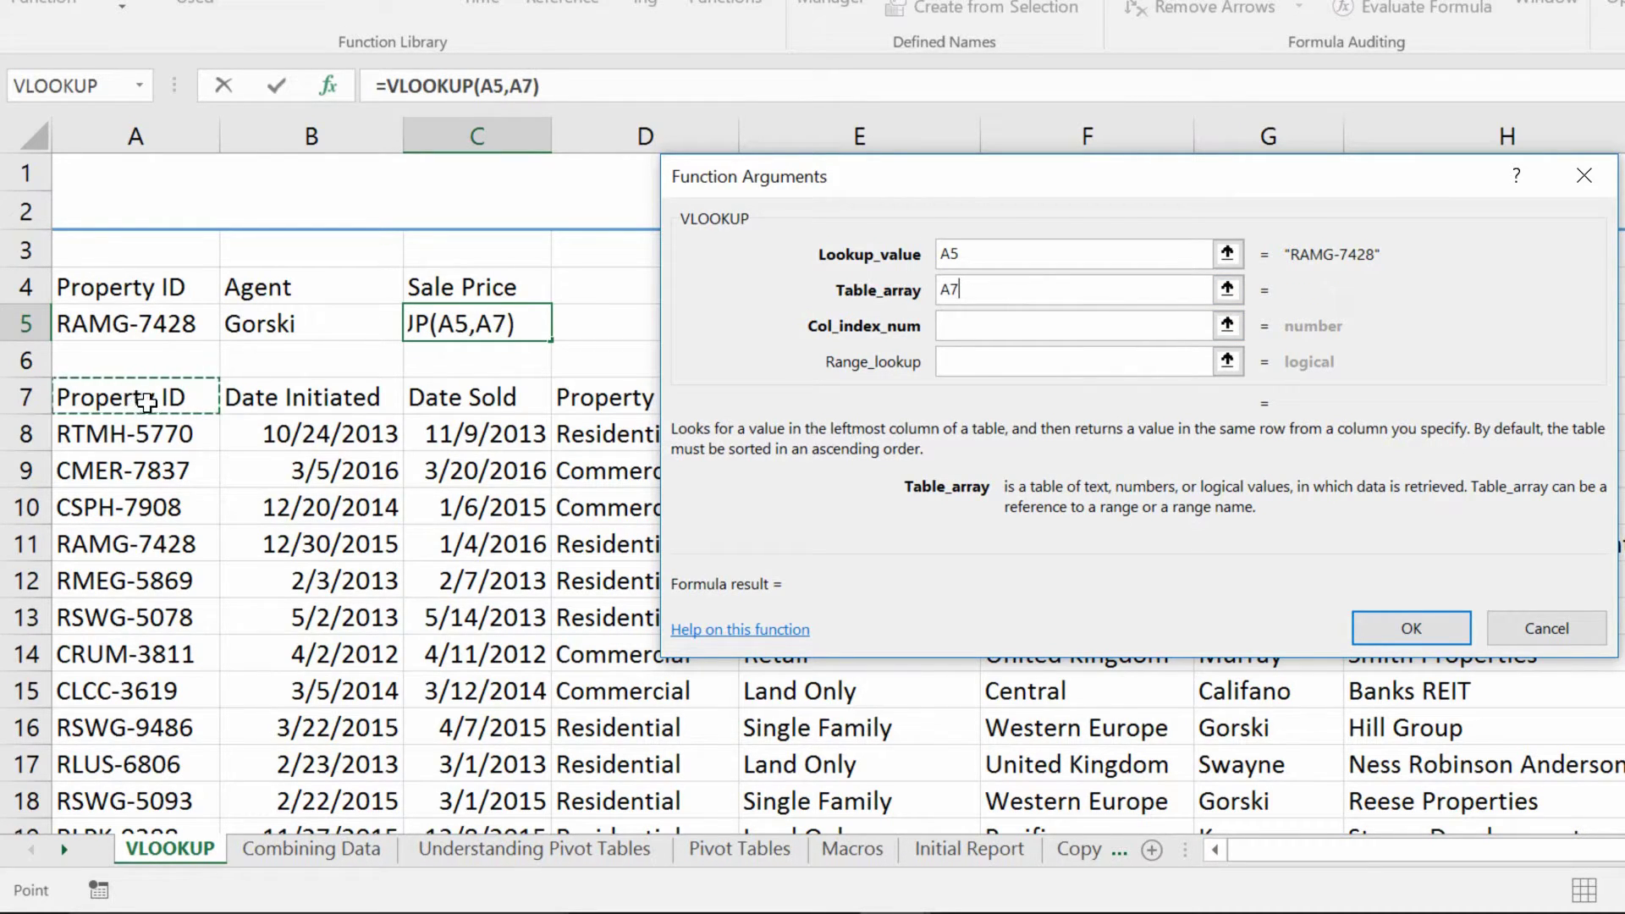
key("ctrl+shift+Right")
key("ctrl+shift+Down")
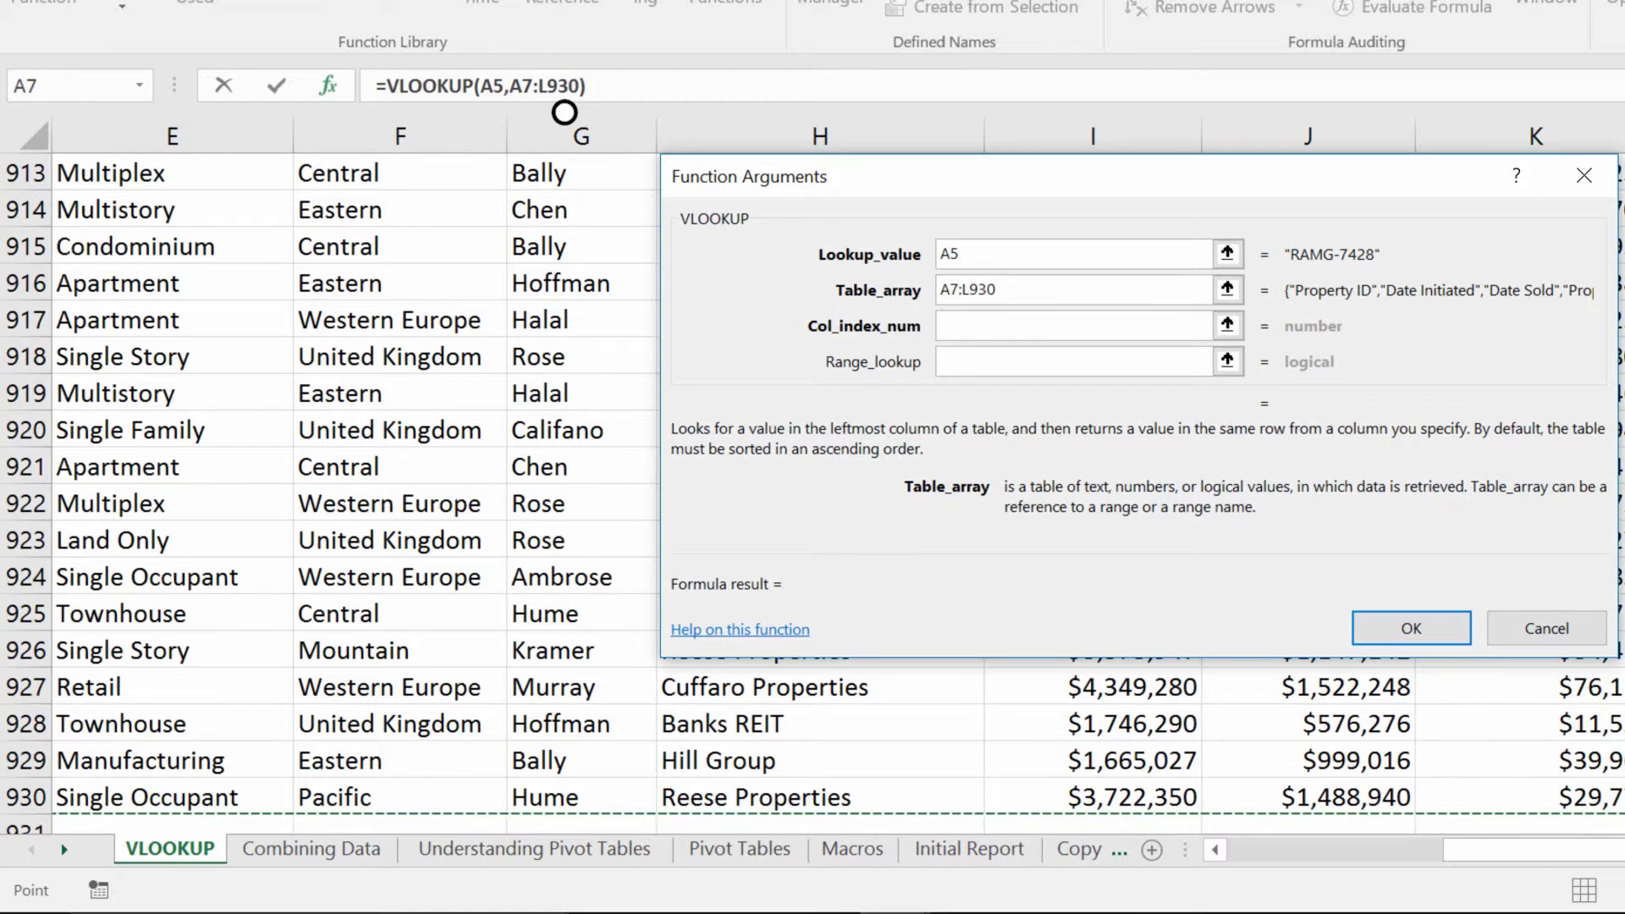
scroll(565, 112, "up", 20)
scroll(565, 112, "up", 20)
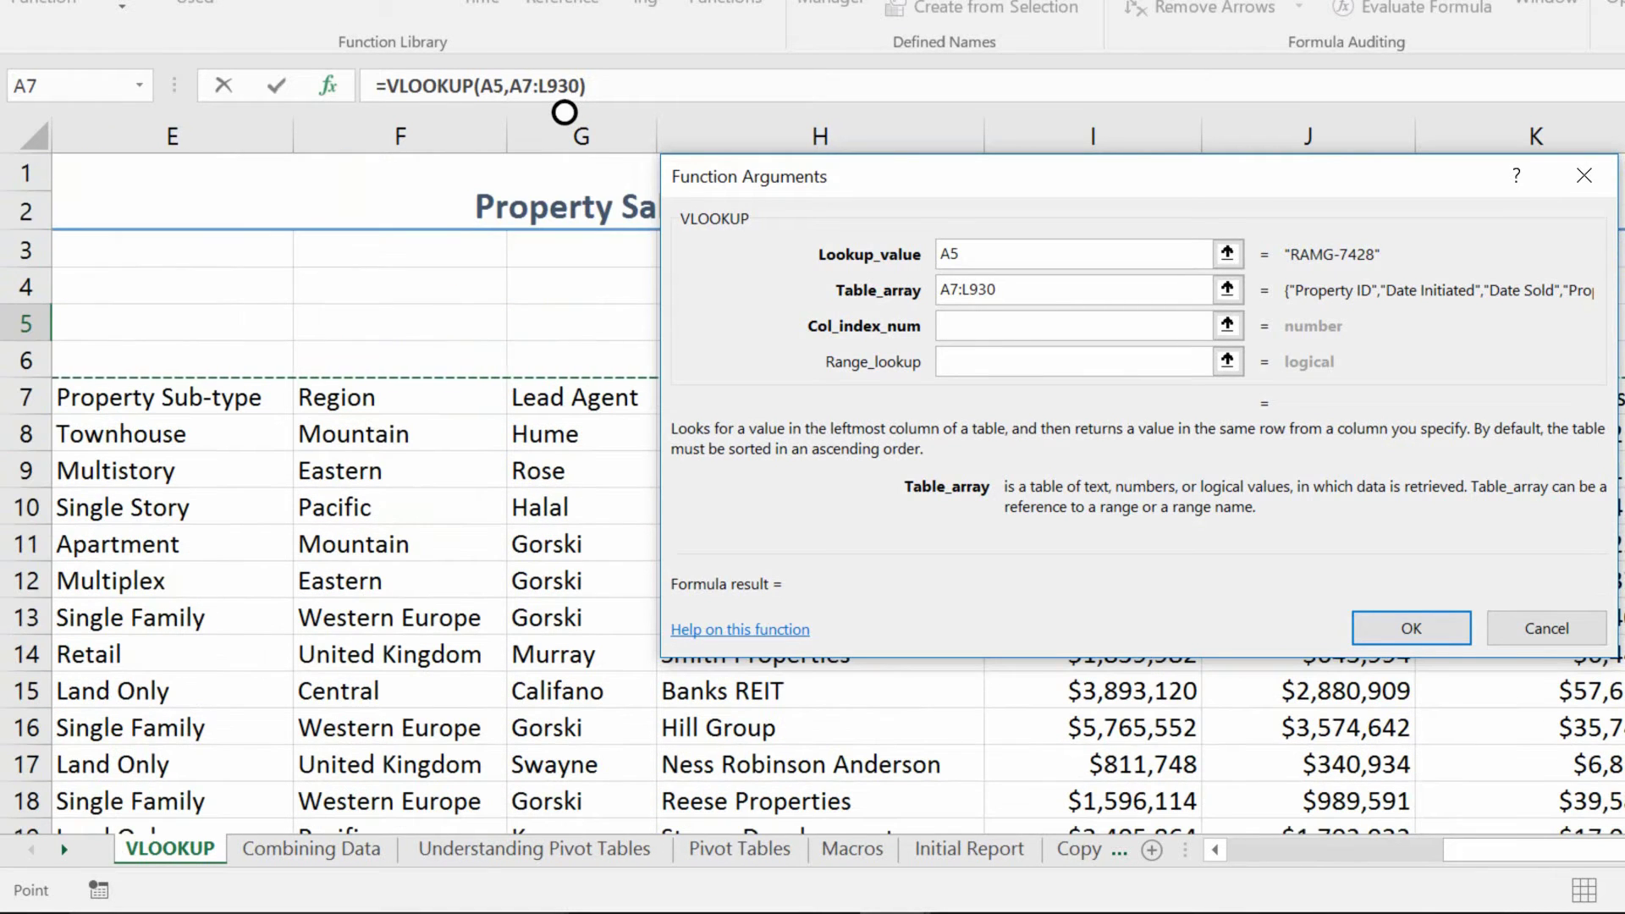
scroll(1348, 870, "left", 4)
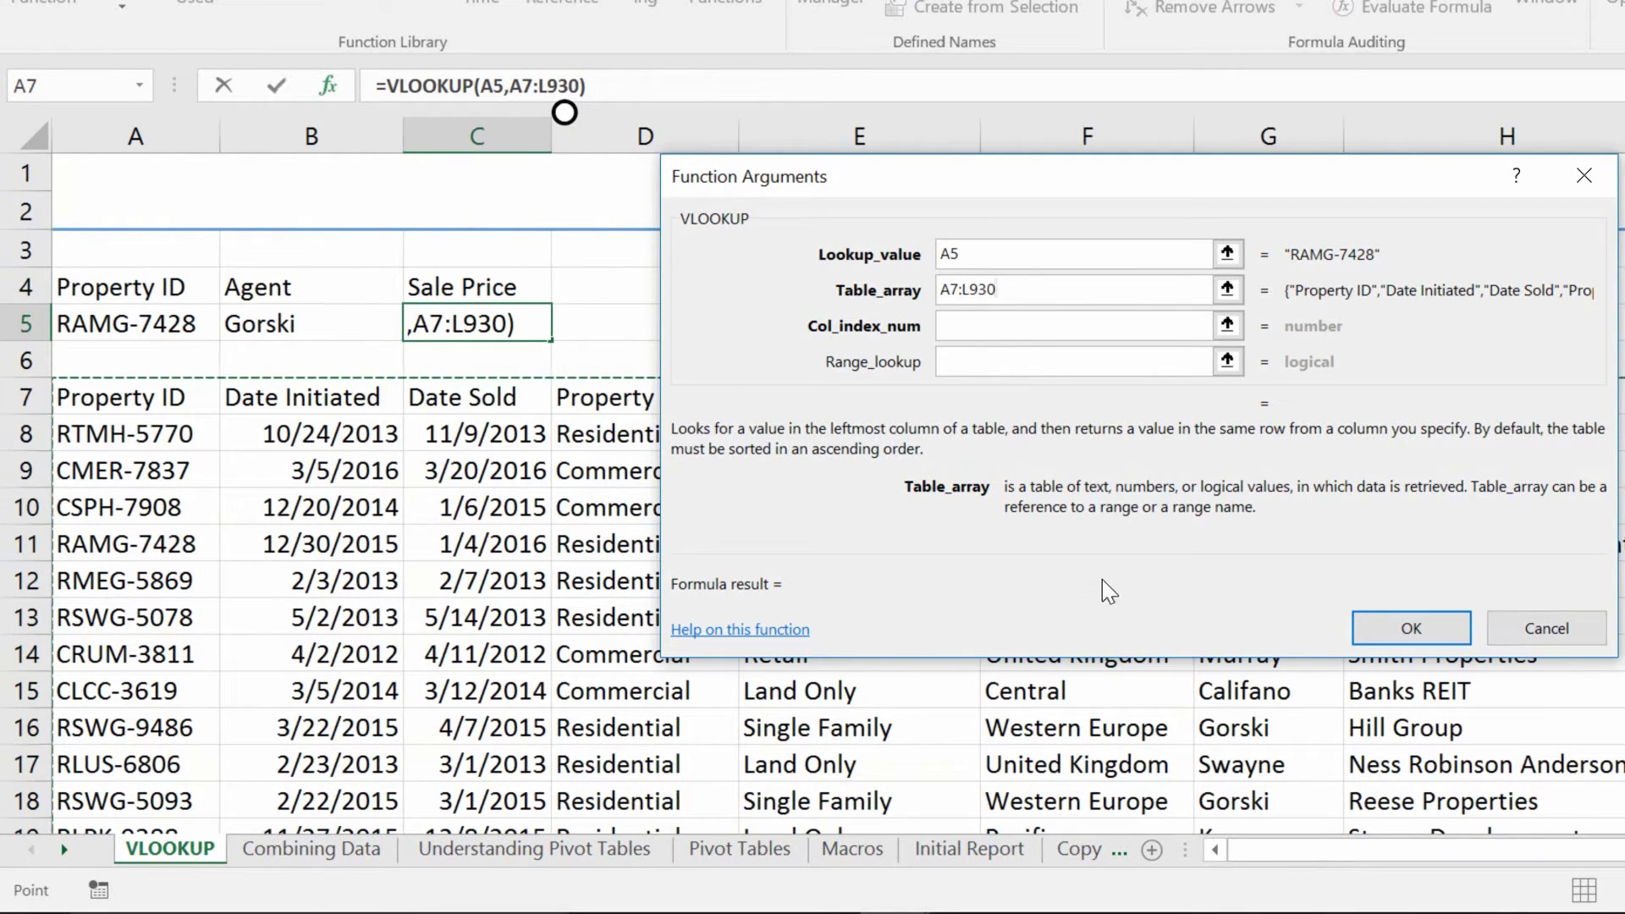
- Nest a MATCH function as the VLOOKUP column index, with the Sale Price heading in C4 as its lookup value
left_click(1008, 333)
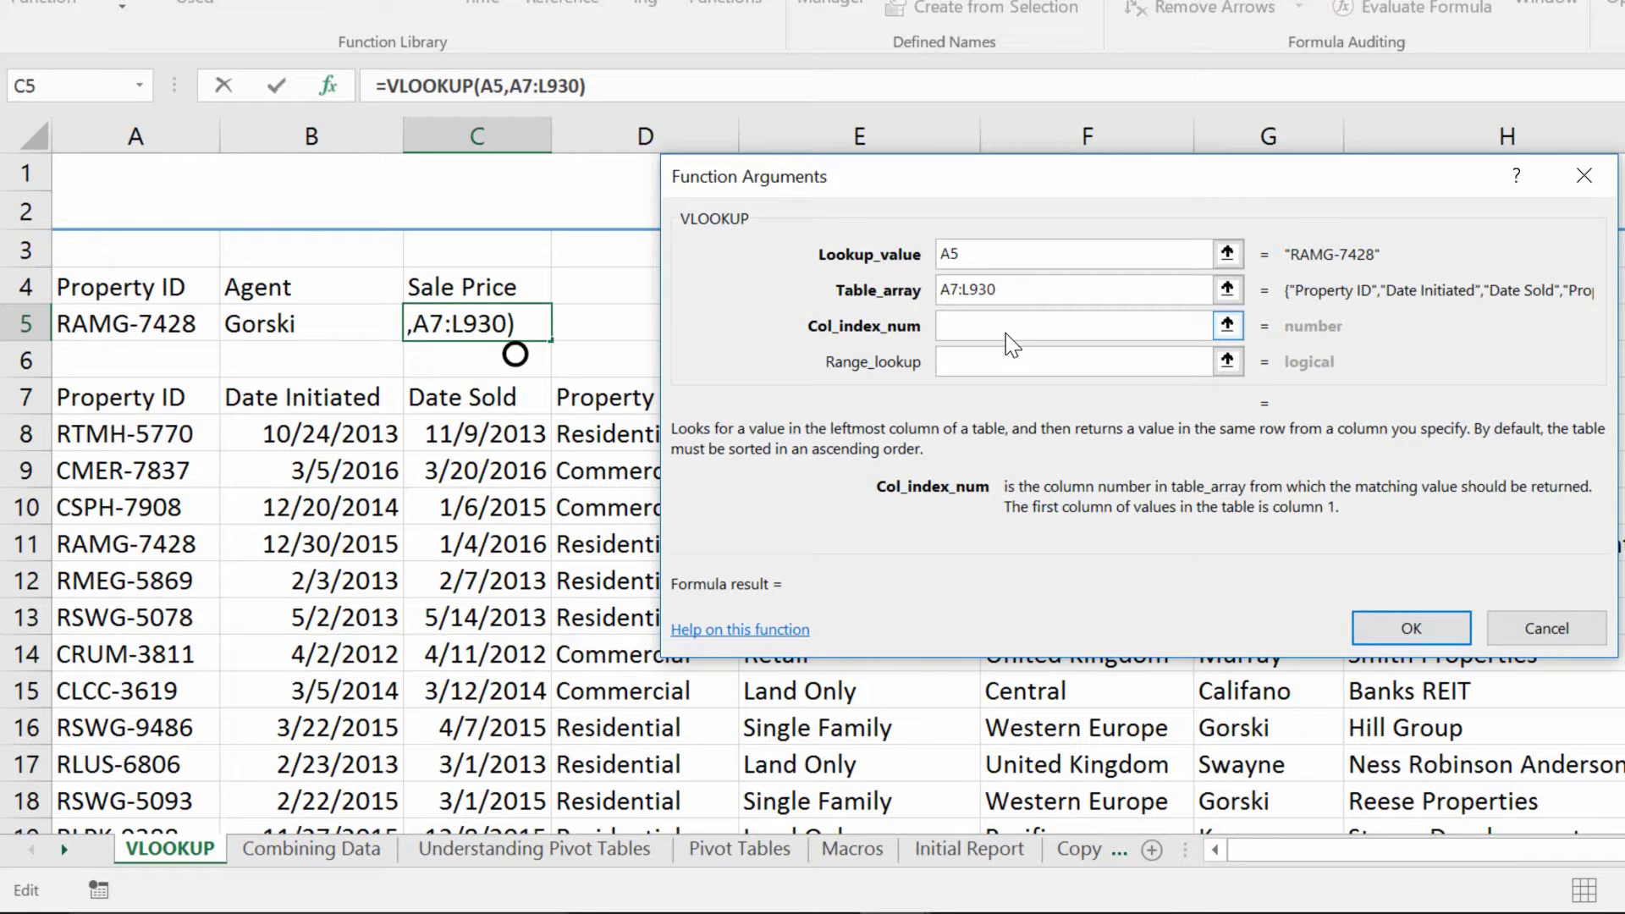
type("MAT")
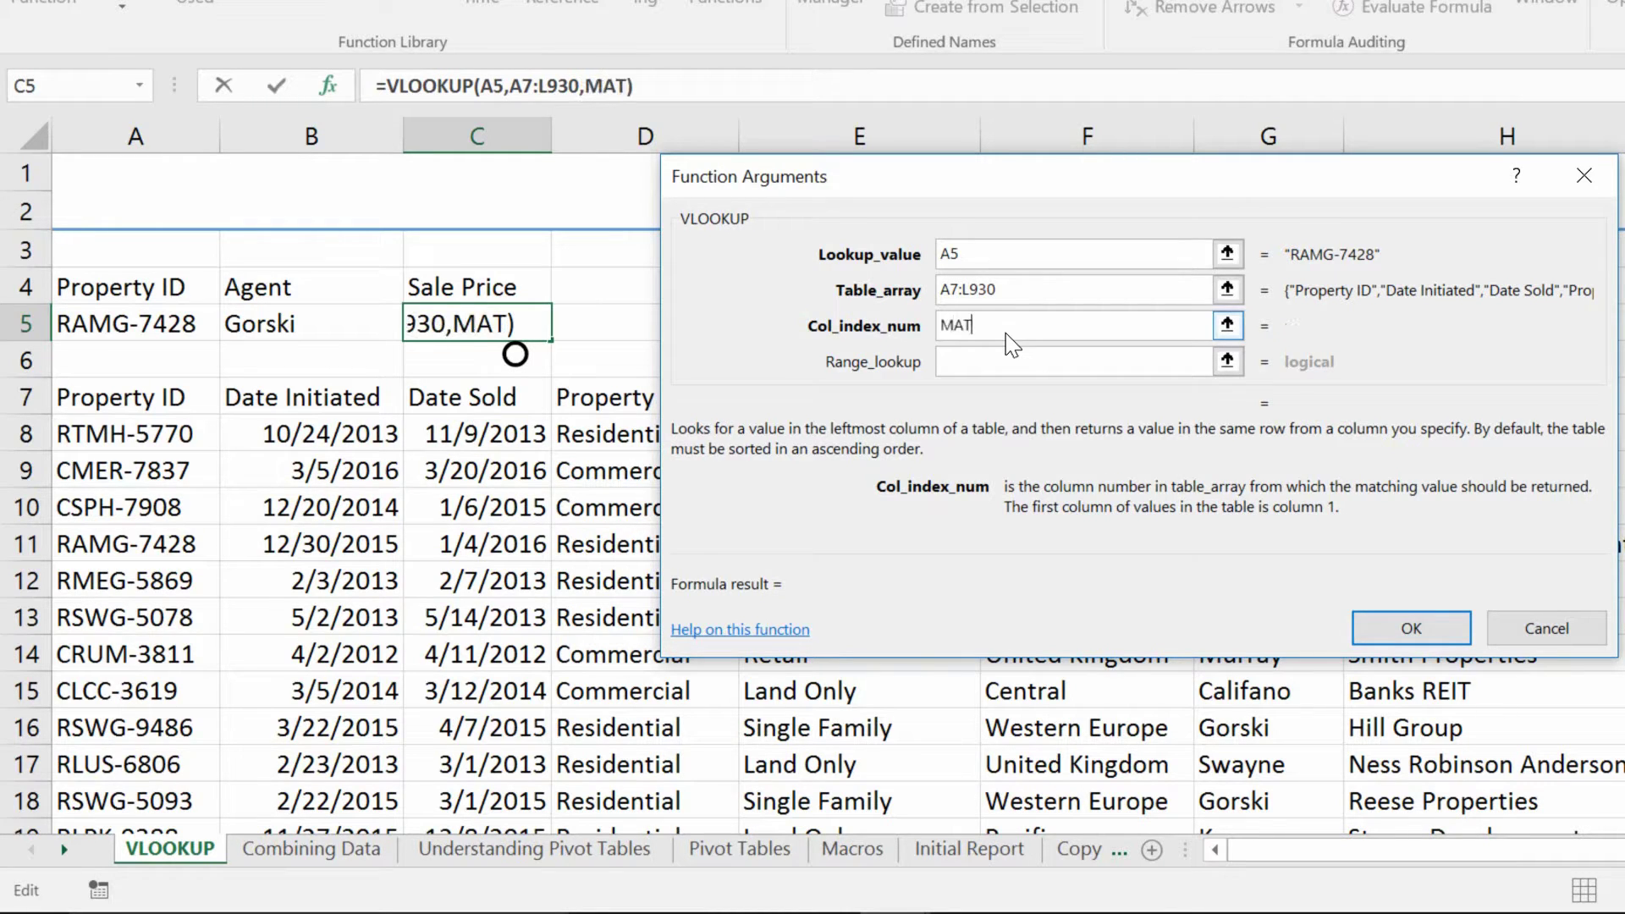
type("CH(")
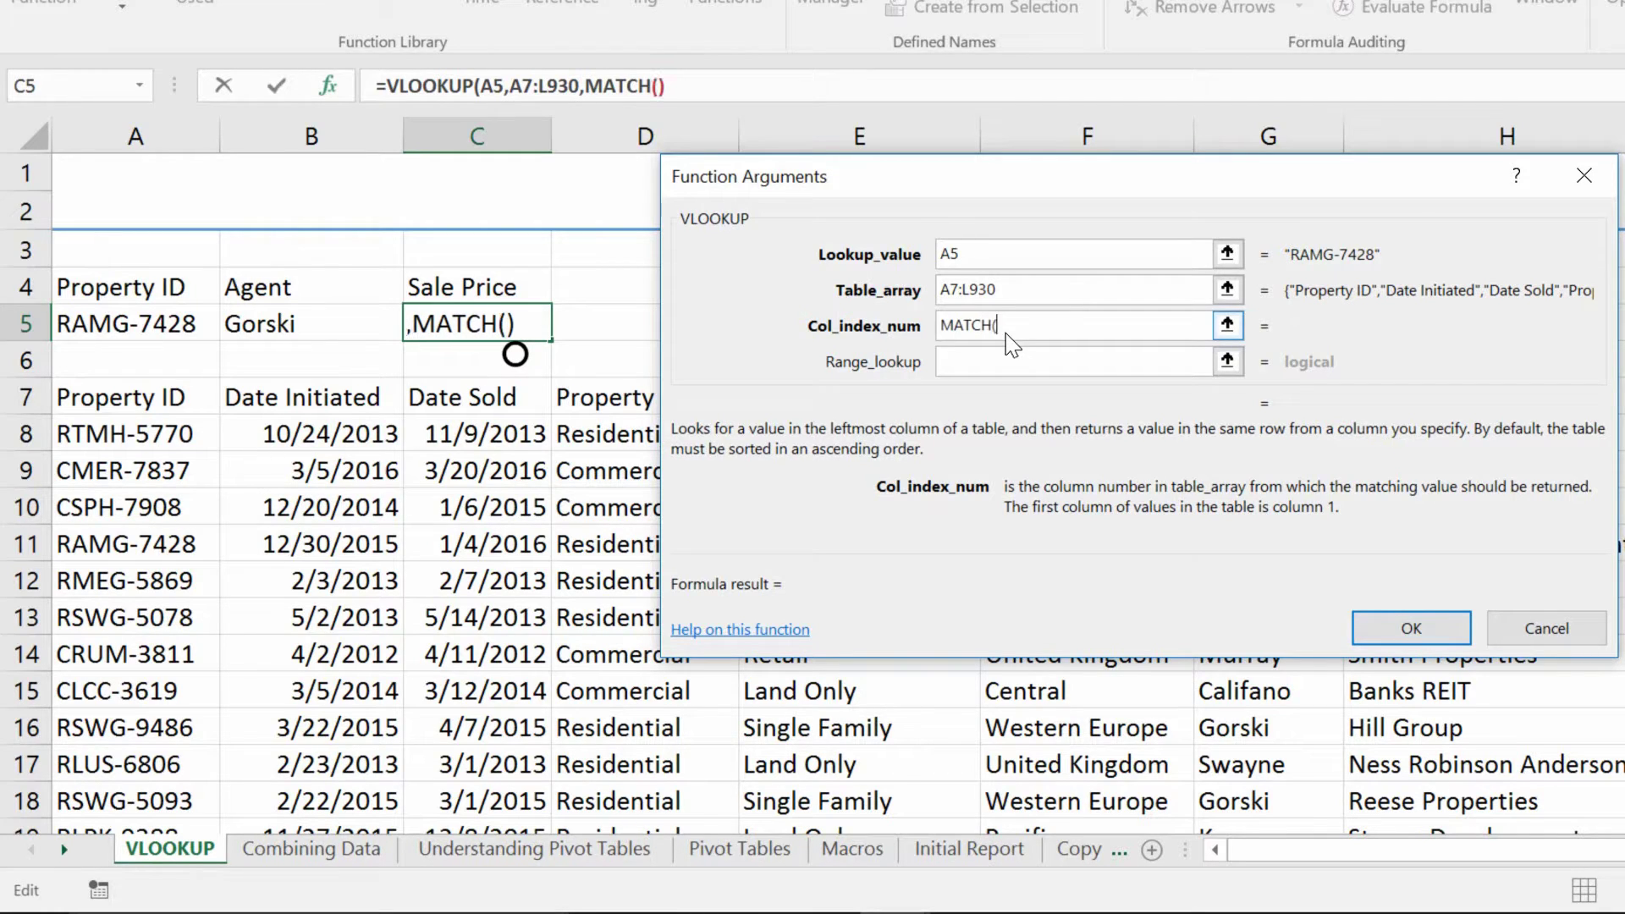
left_click(1073, 362)
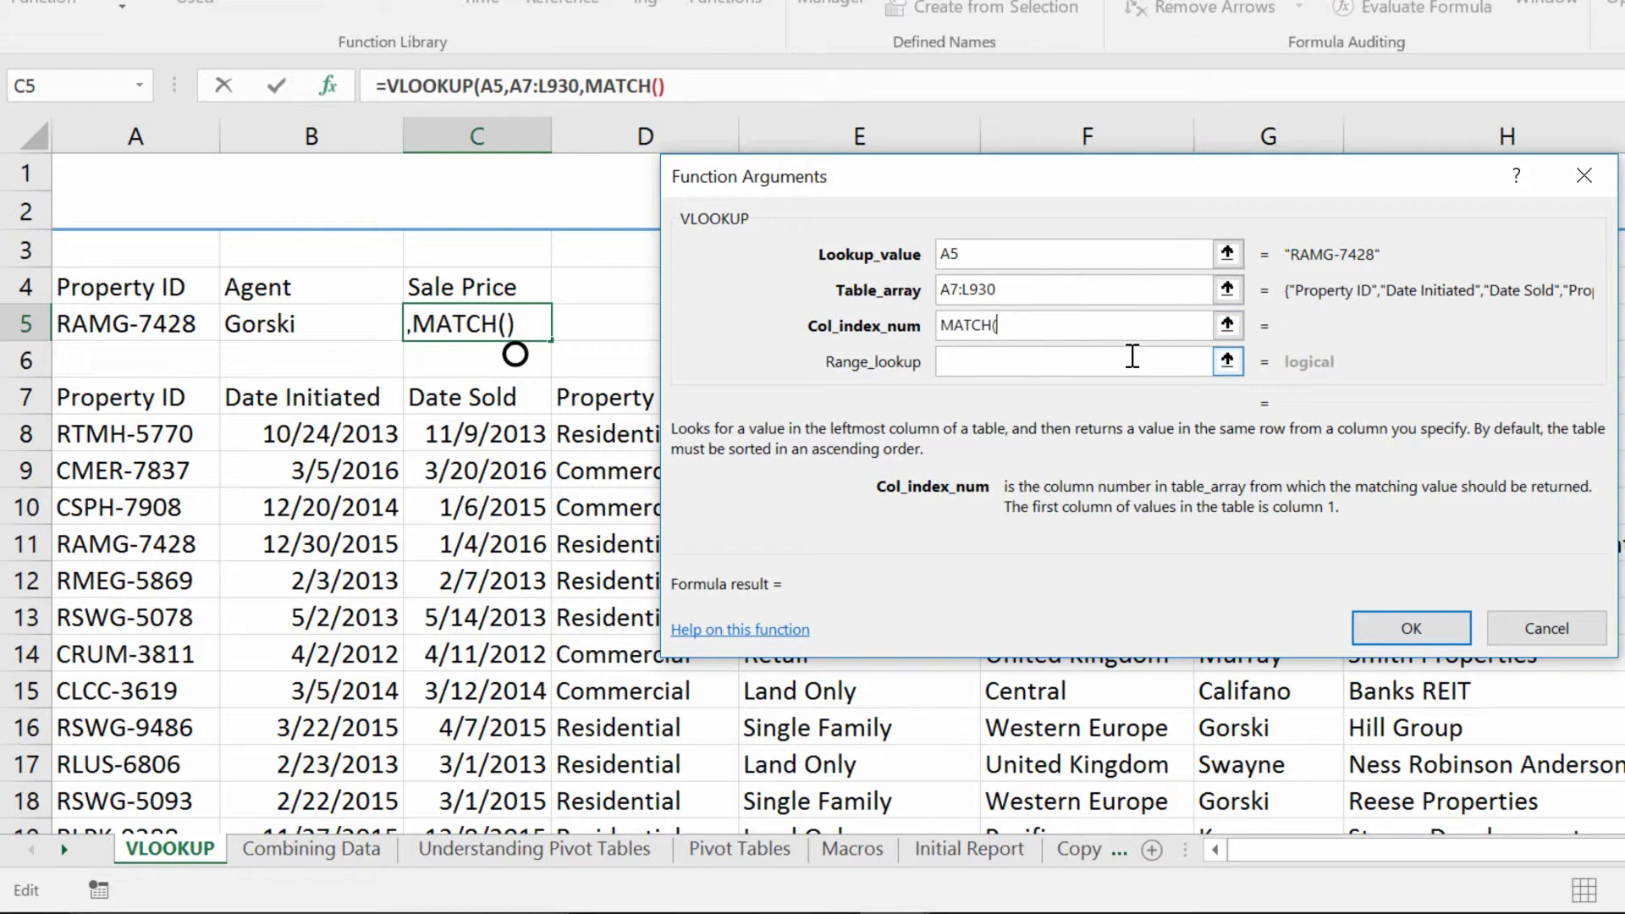
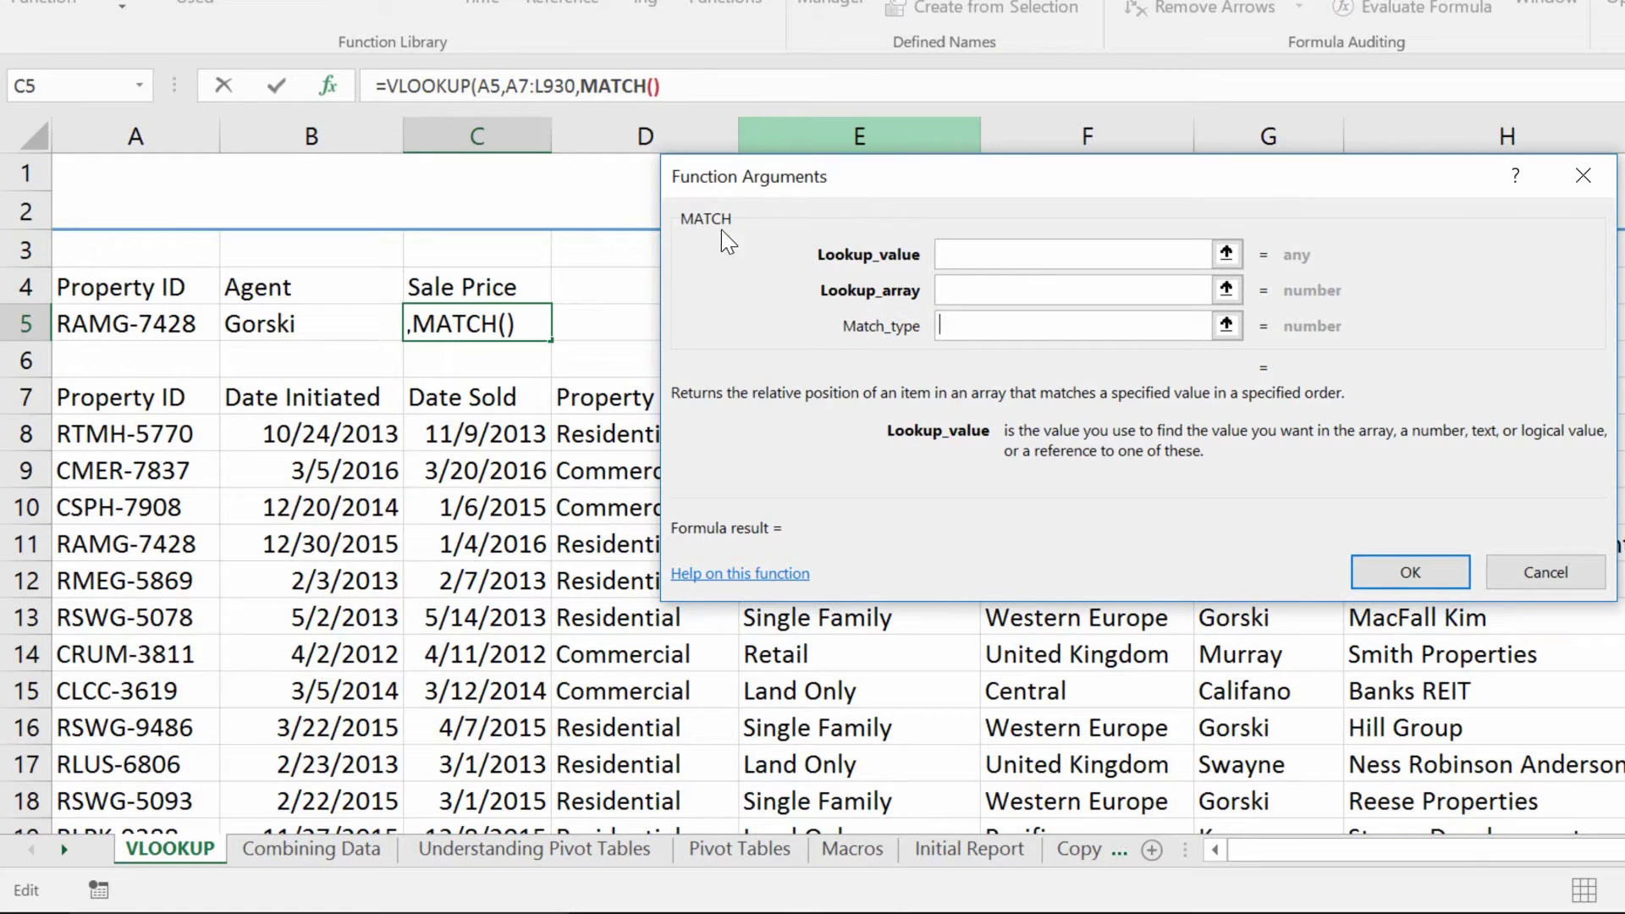
left_click(992, 254)
left_click(470, 285)
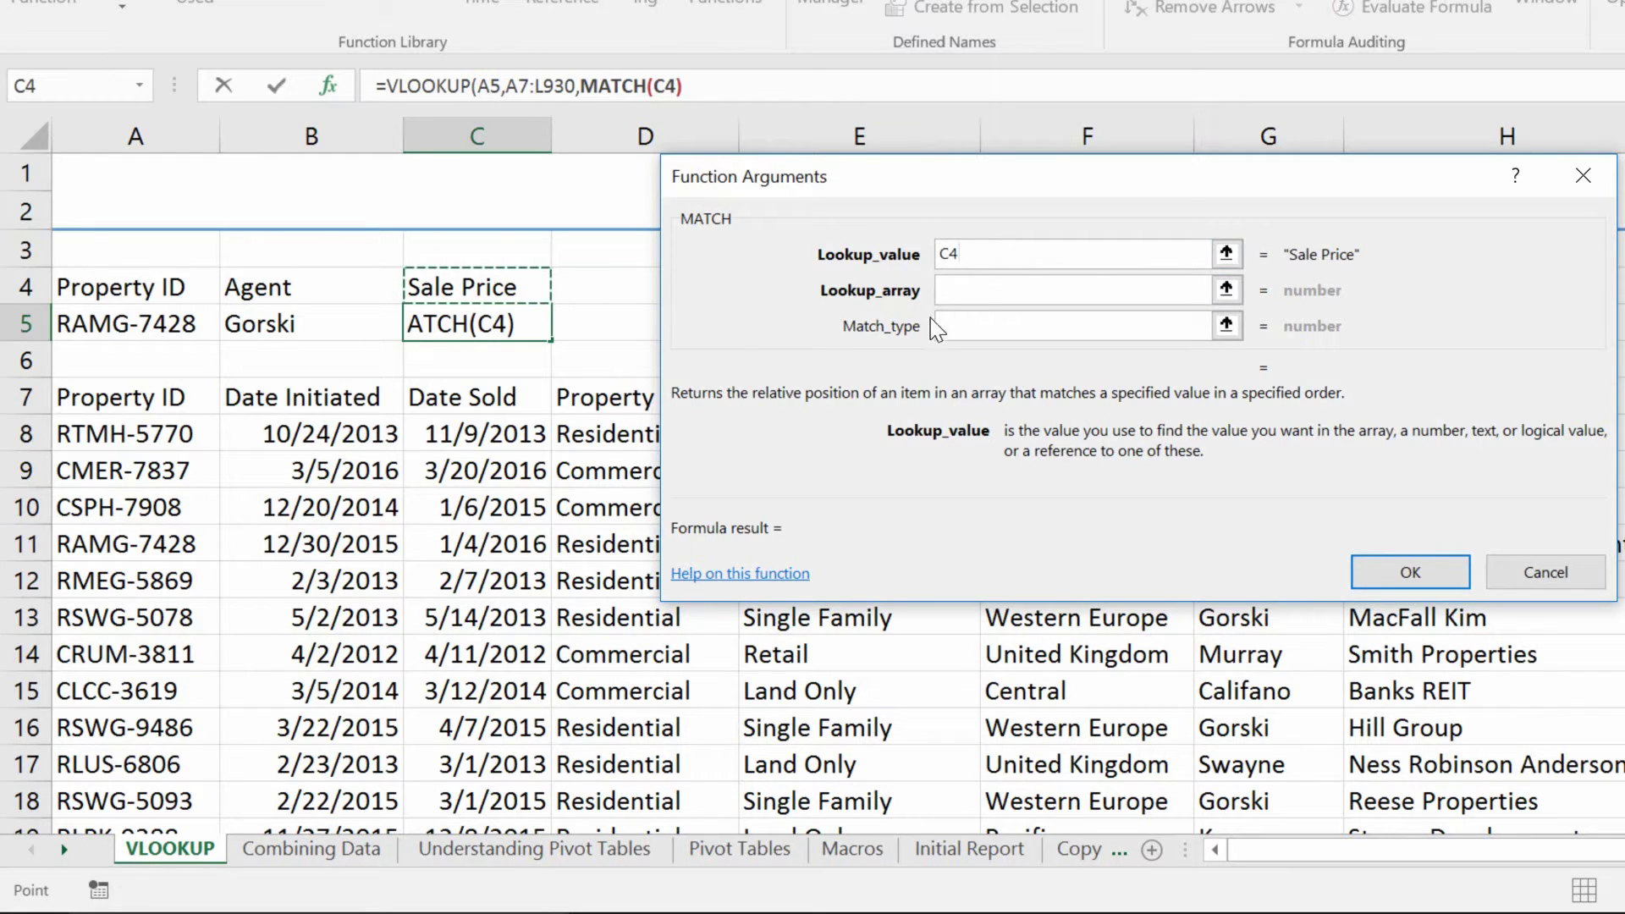
- Set MATCH's lookup array to the table's header row A7:L7 and its match type to 0
key("Tab")
left_click(986, 286)
left_click_drag(885, 180, 924, 454)
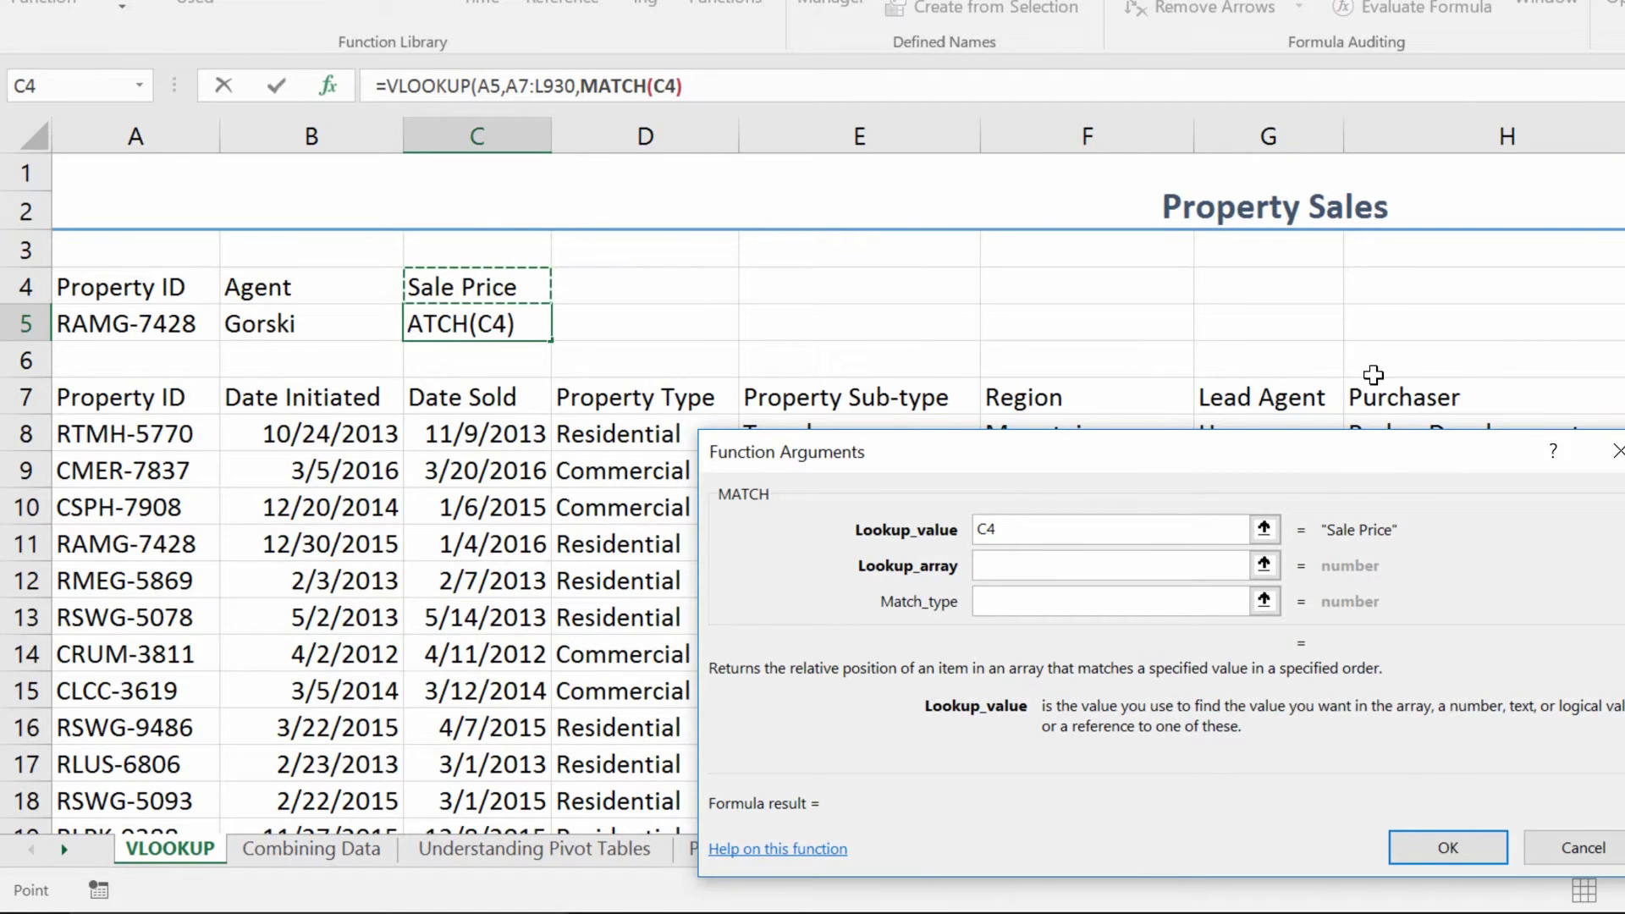
left_click_drag(1172, 466, 1061, 207)
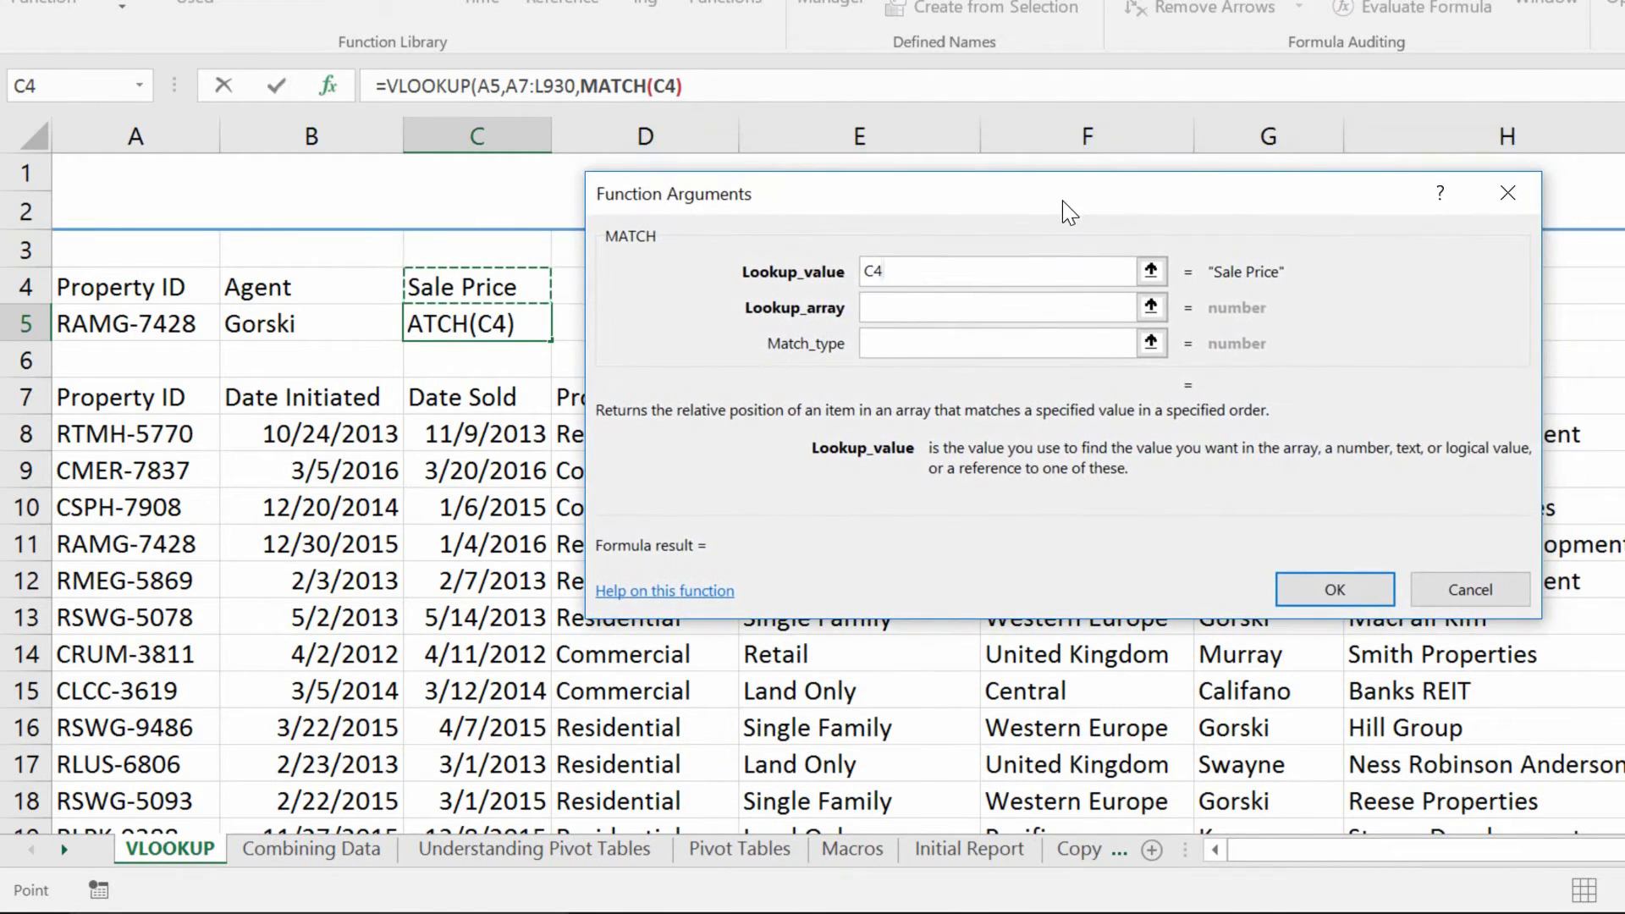
left_click(916, 307)
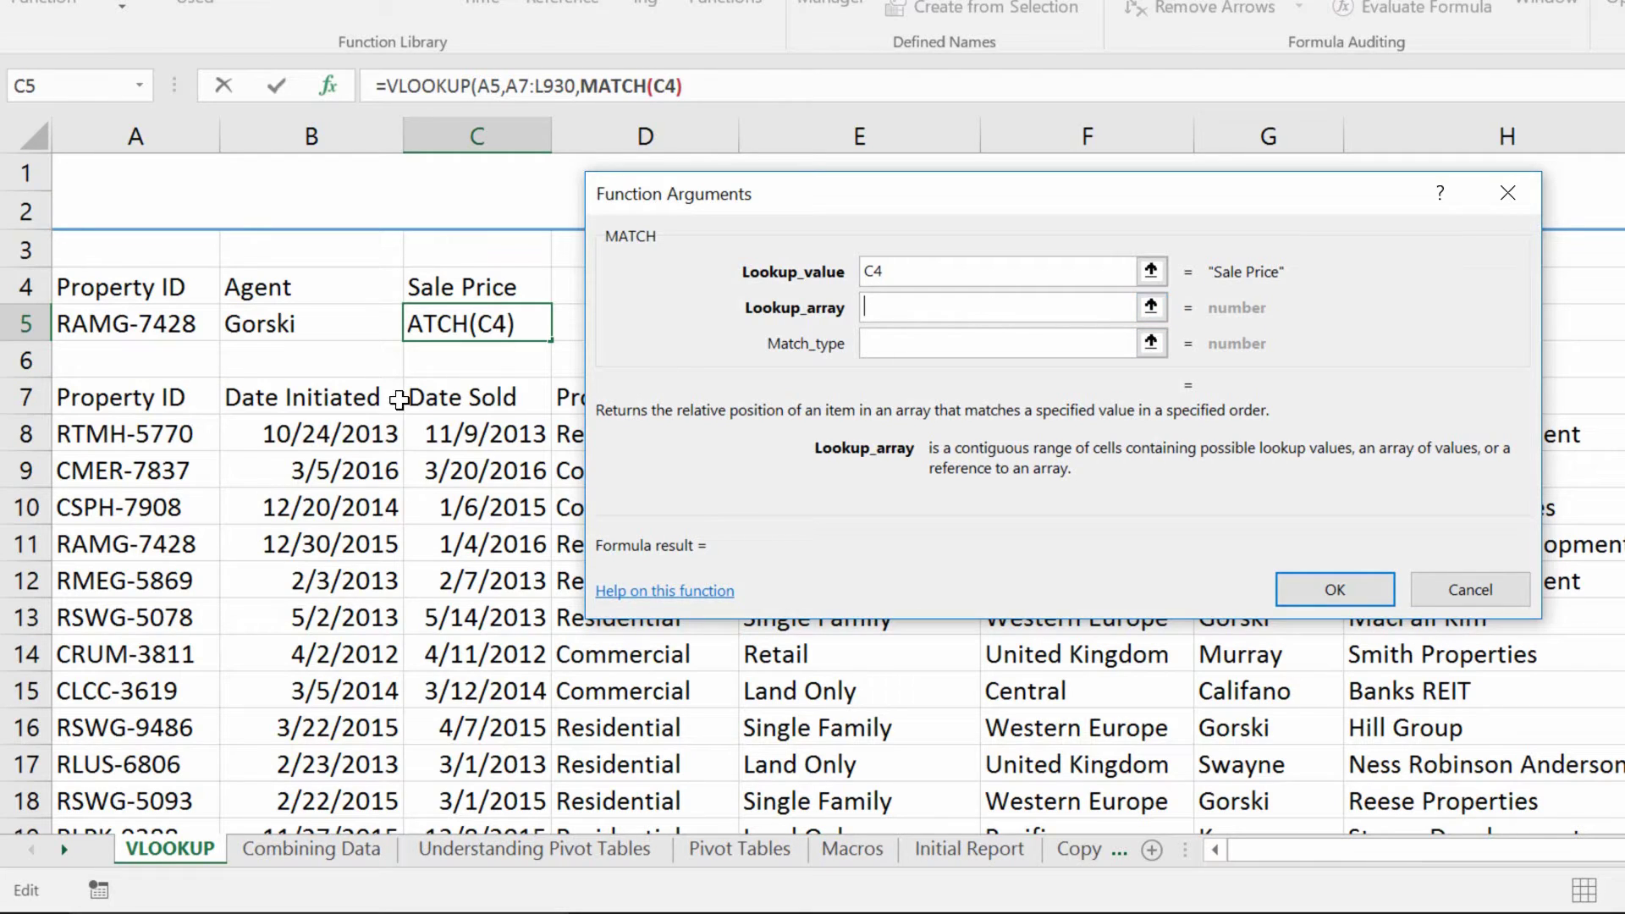
left_click_drag(155, 399, 1621, 391)
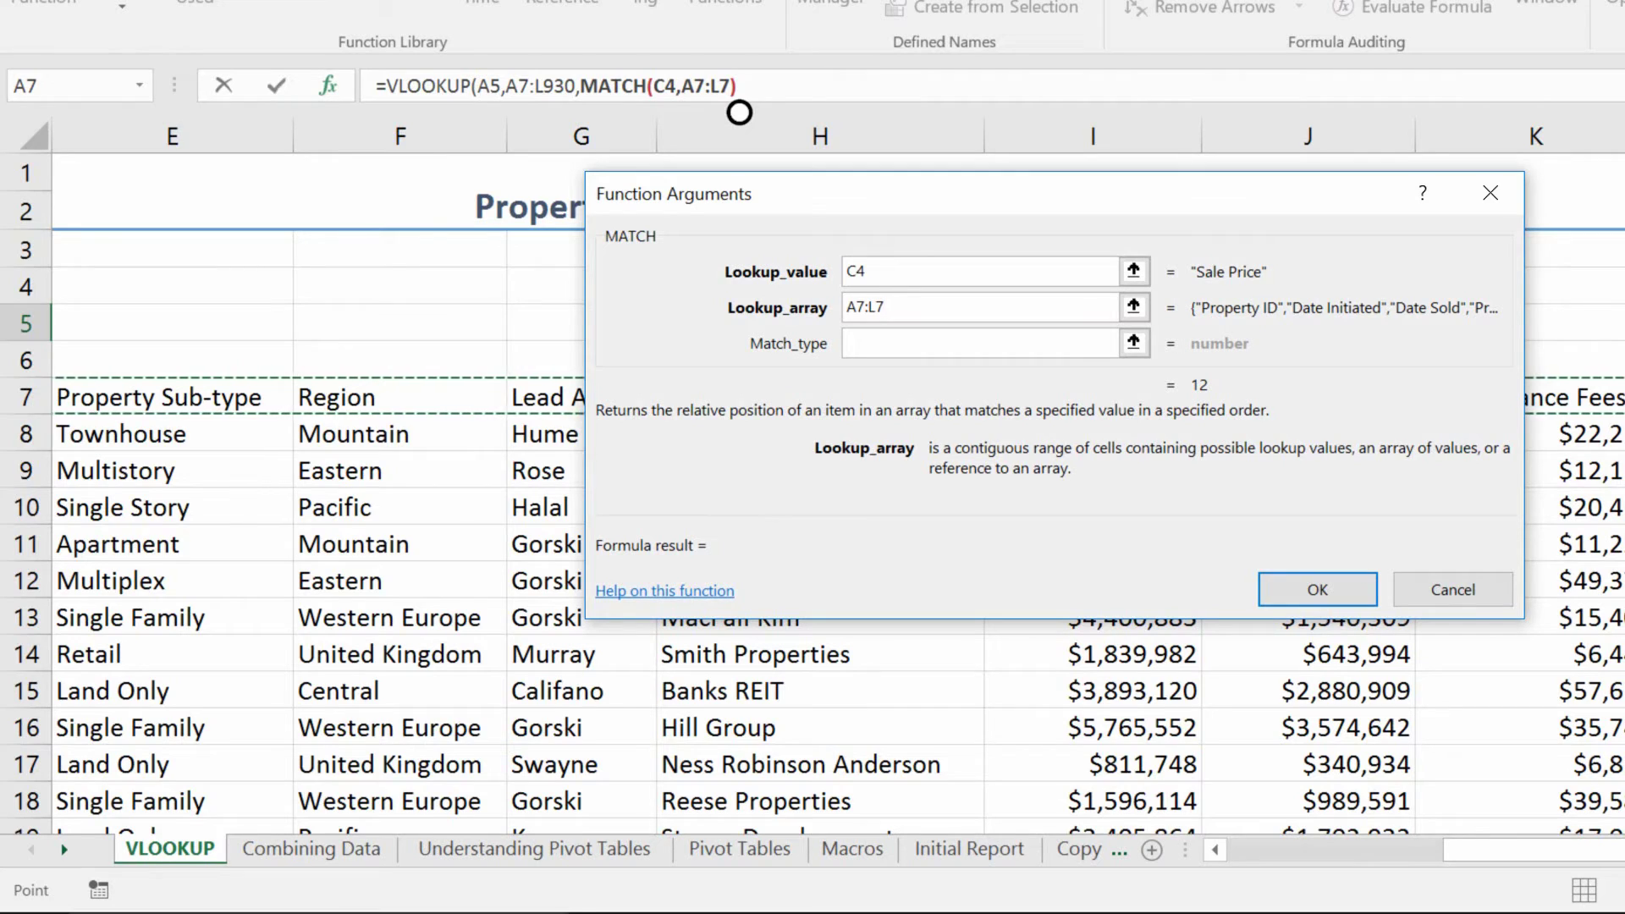
left_click(889, 353)
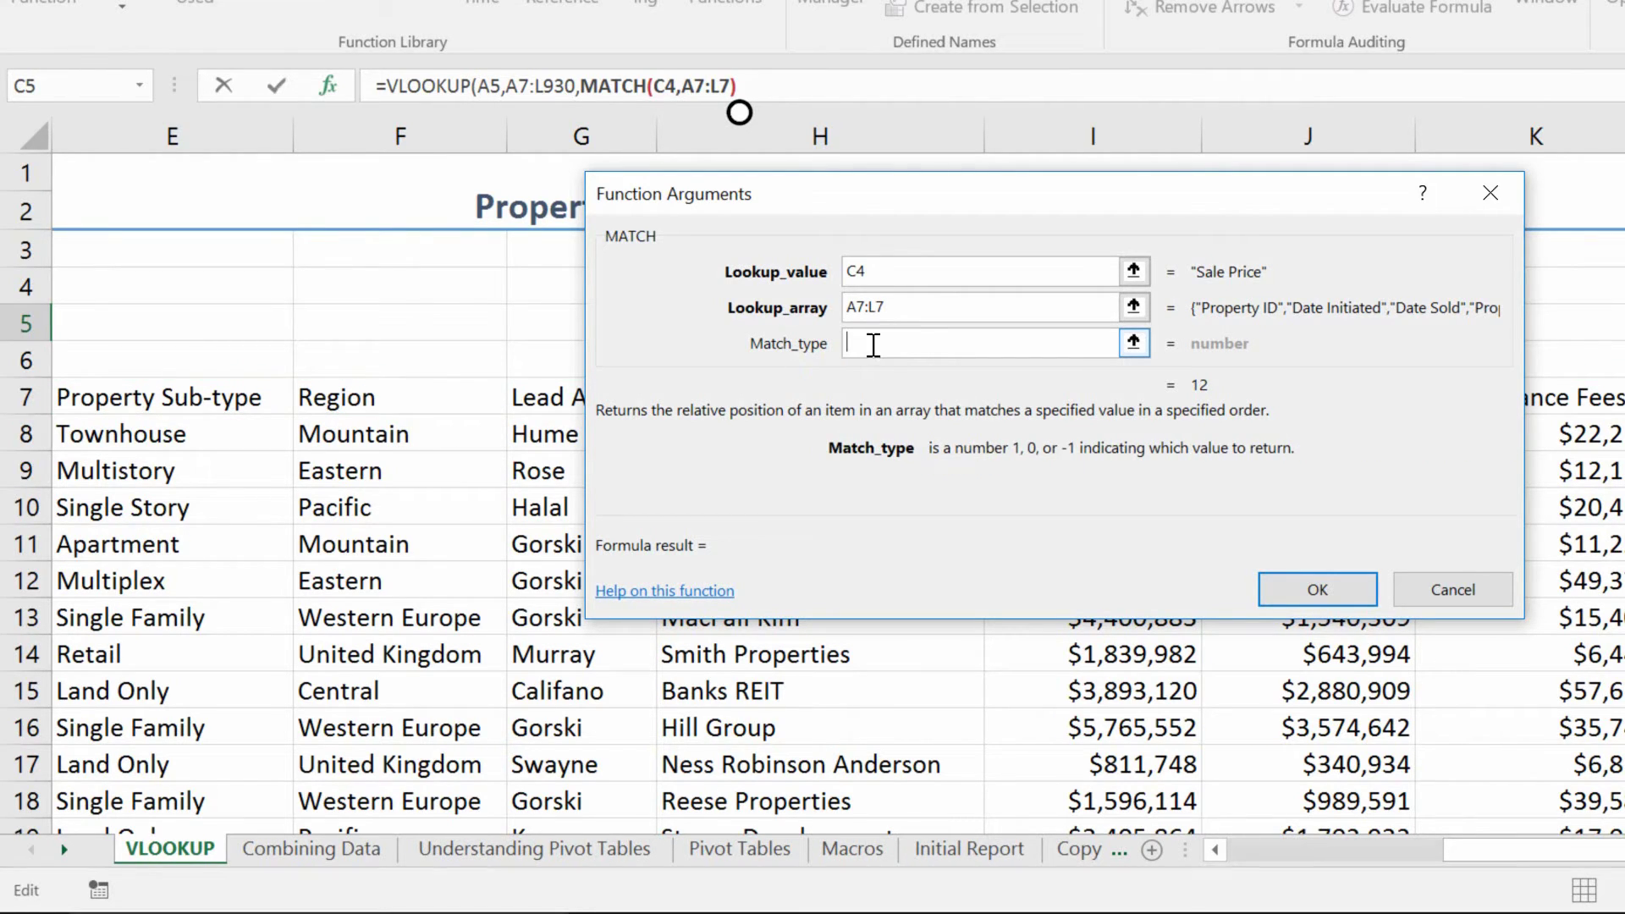
type("0")
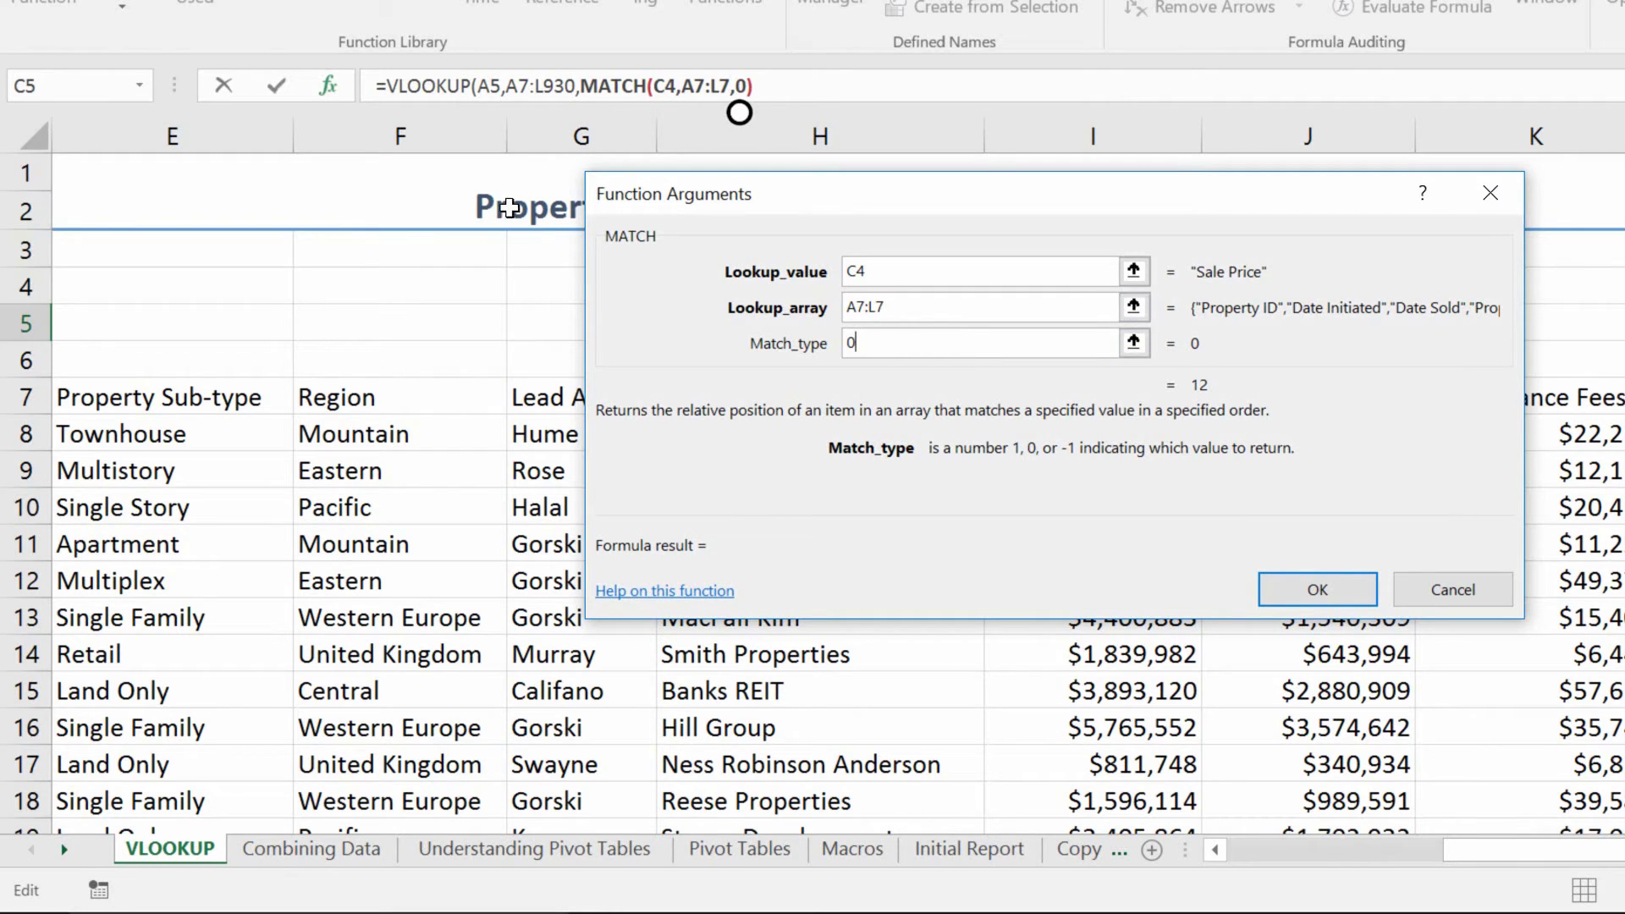
- Return to the outer VLOOKUP arguments, set the range lookup to FALSE and complete the formula
left_click(443, 85)
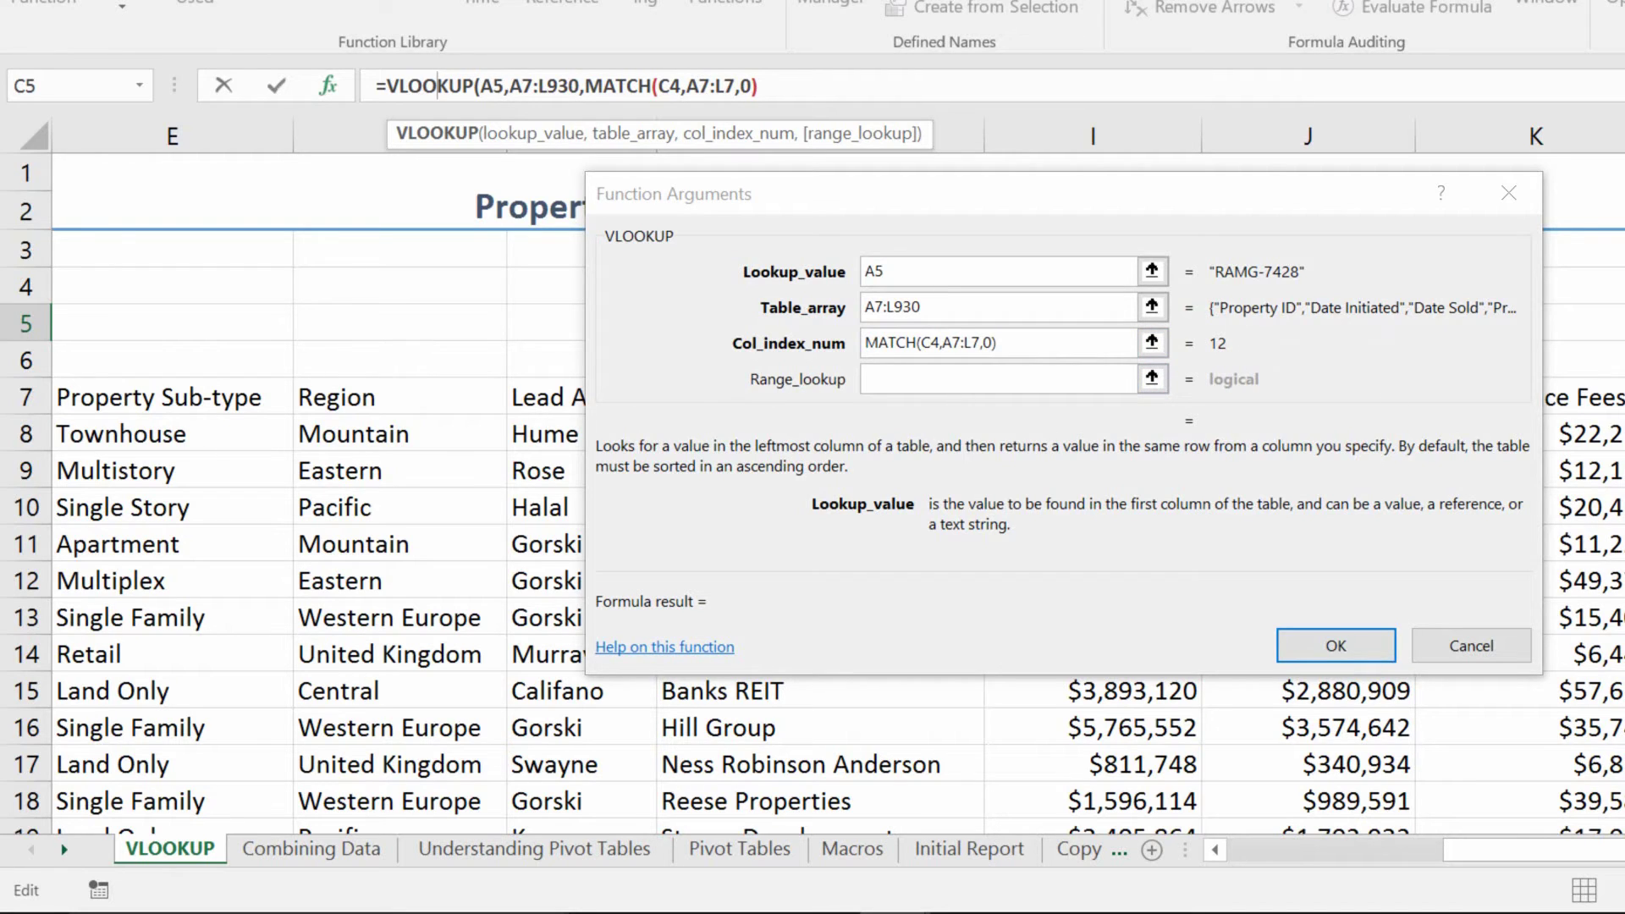
left_click(914, 382)
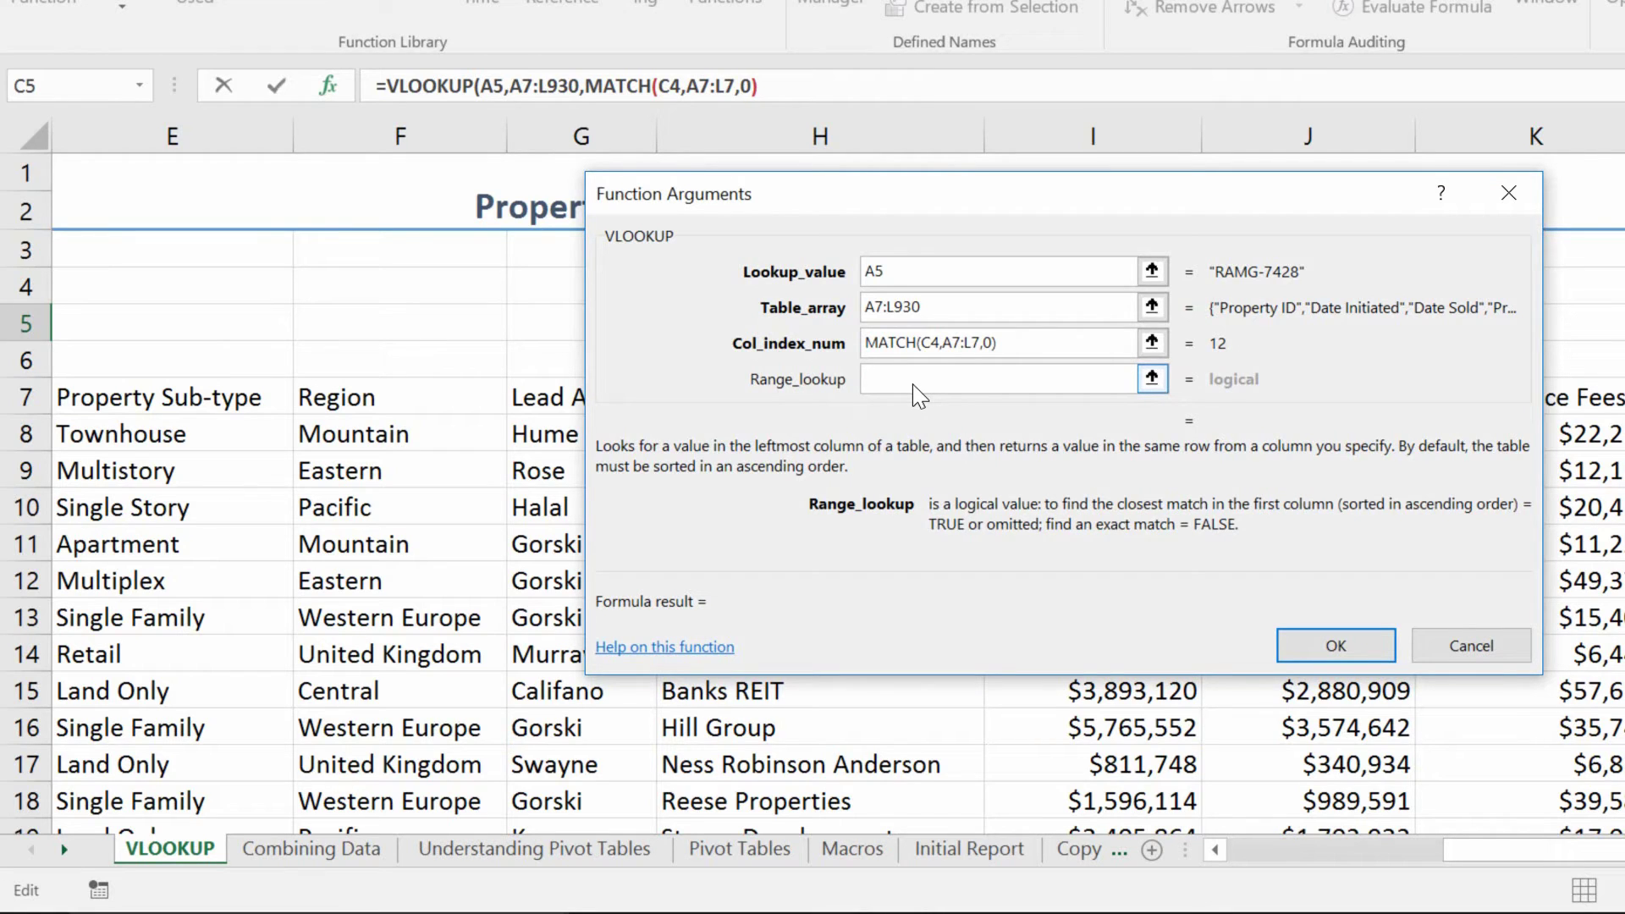
type("FALSE")
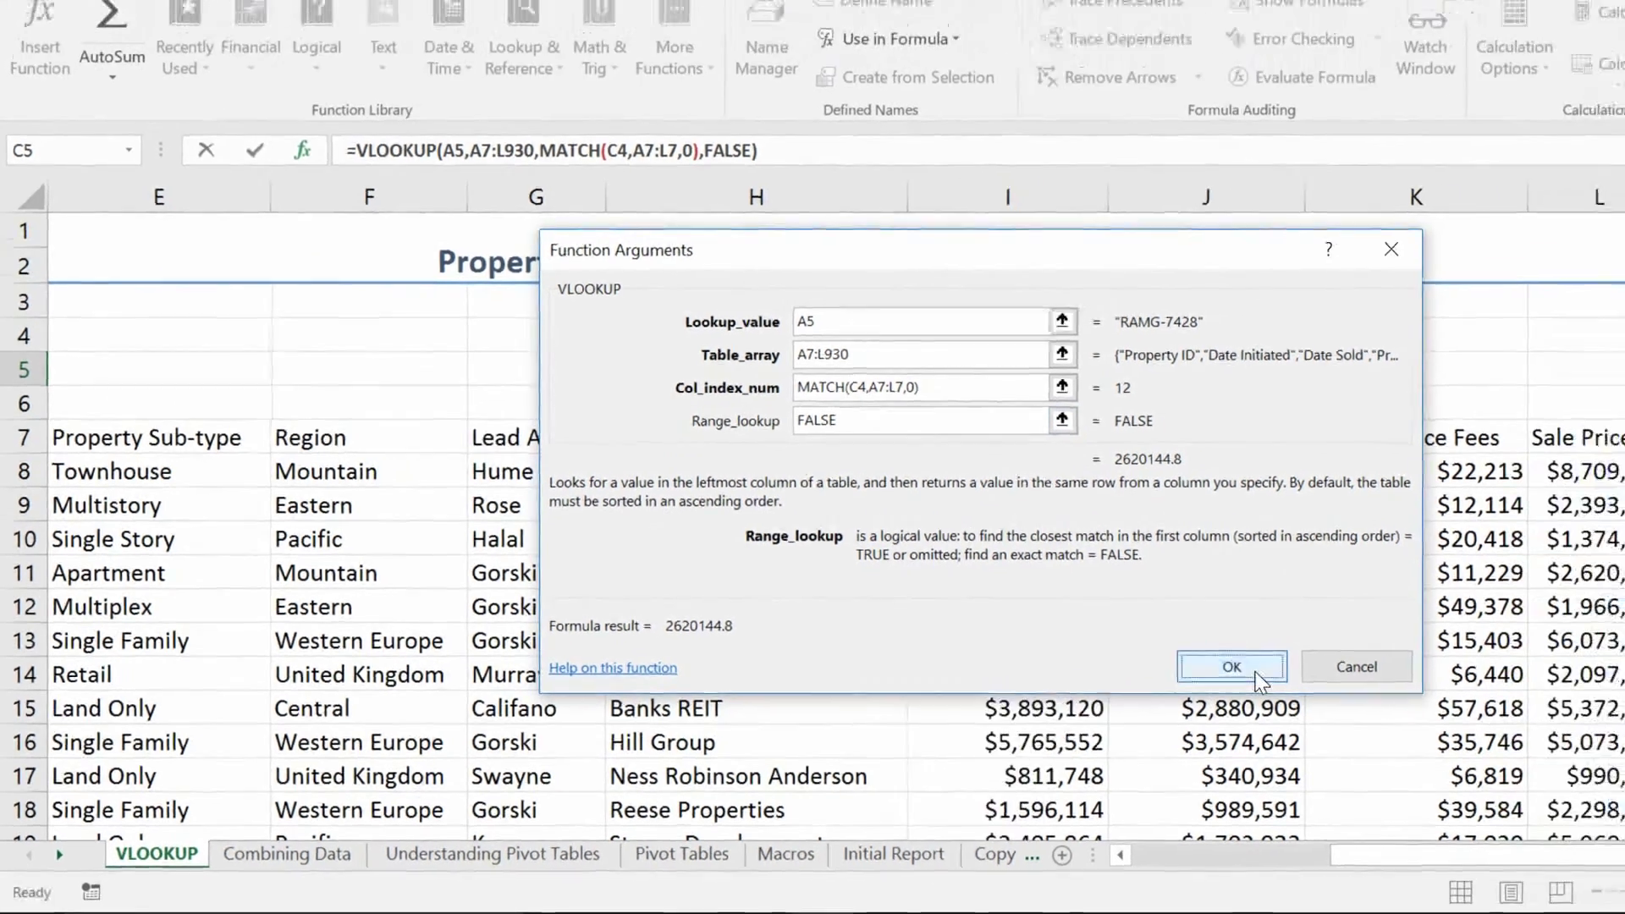
left_click(1232, 667)
- Check the lookup result in C5 against the Sale Price of property RAMG-7428 in row 11 of the table
left_click_drag(1354, 854, 1274, 856)
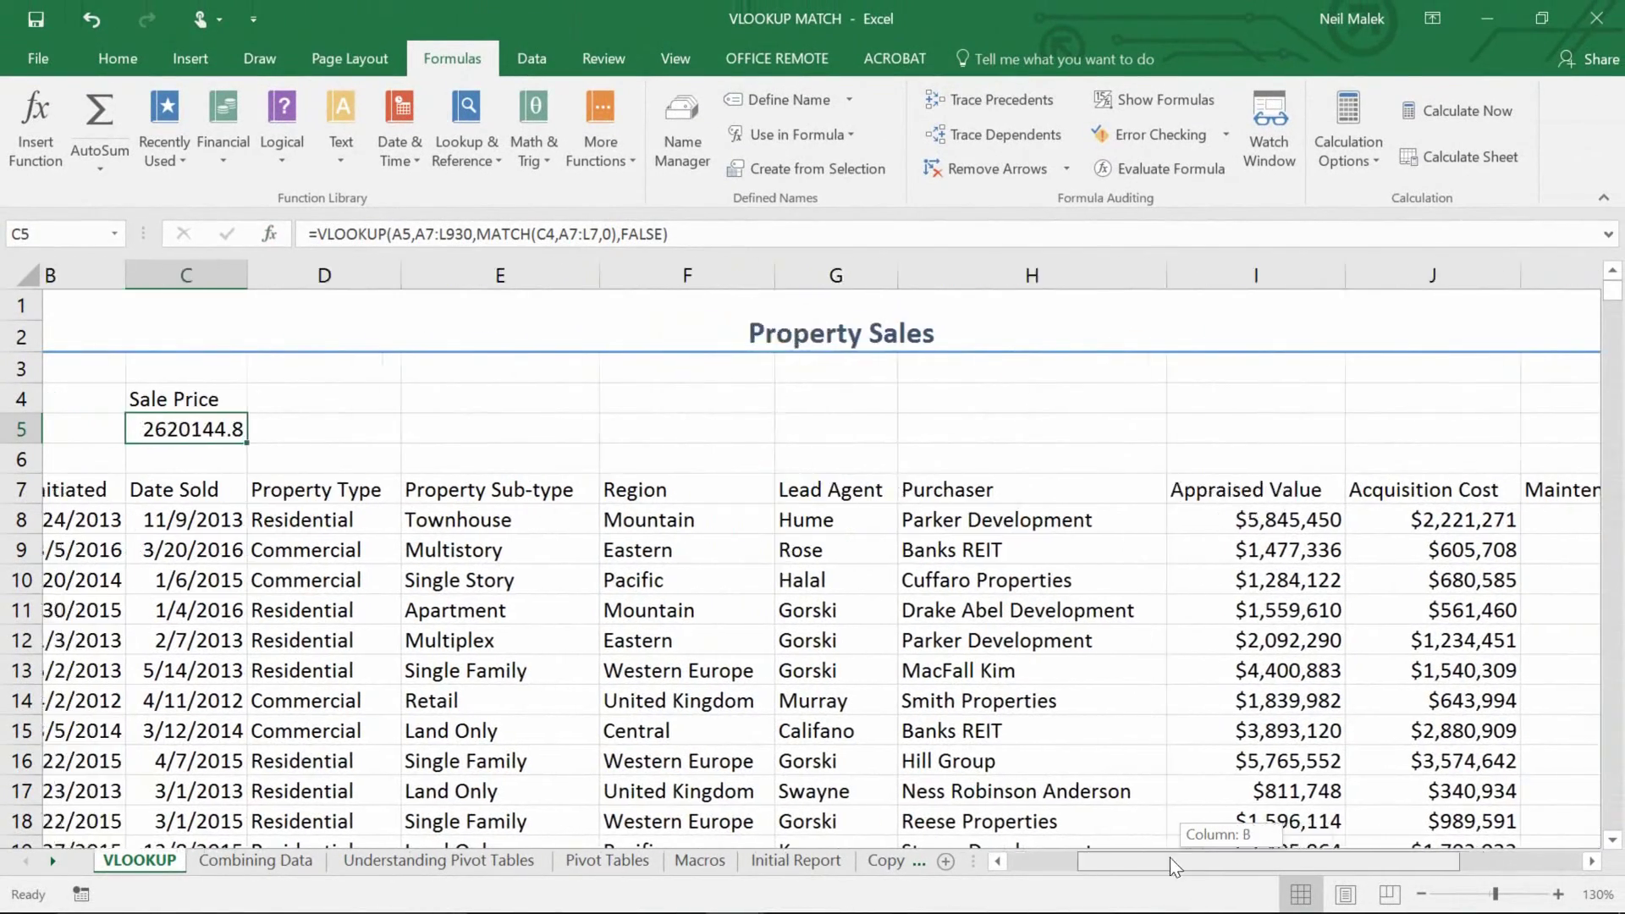
left_click_drag(1134, 867, 1134, 867)
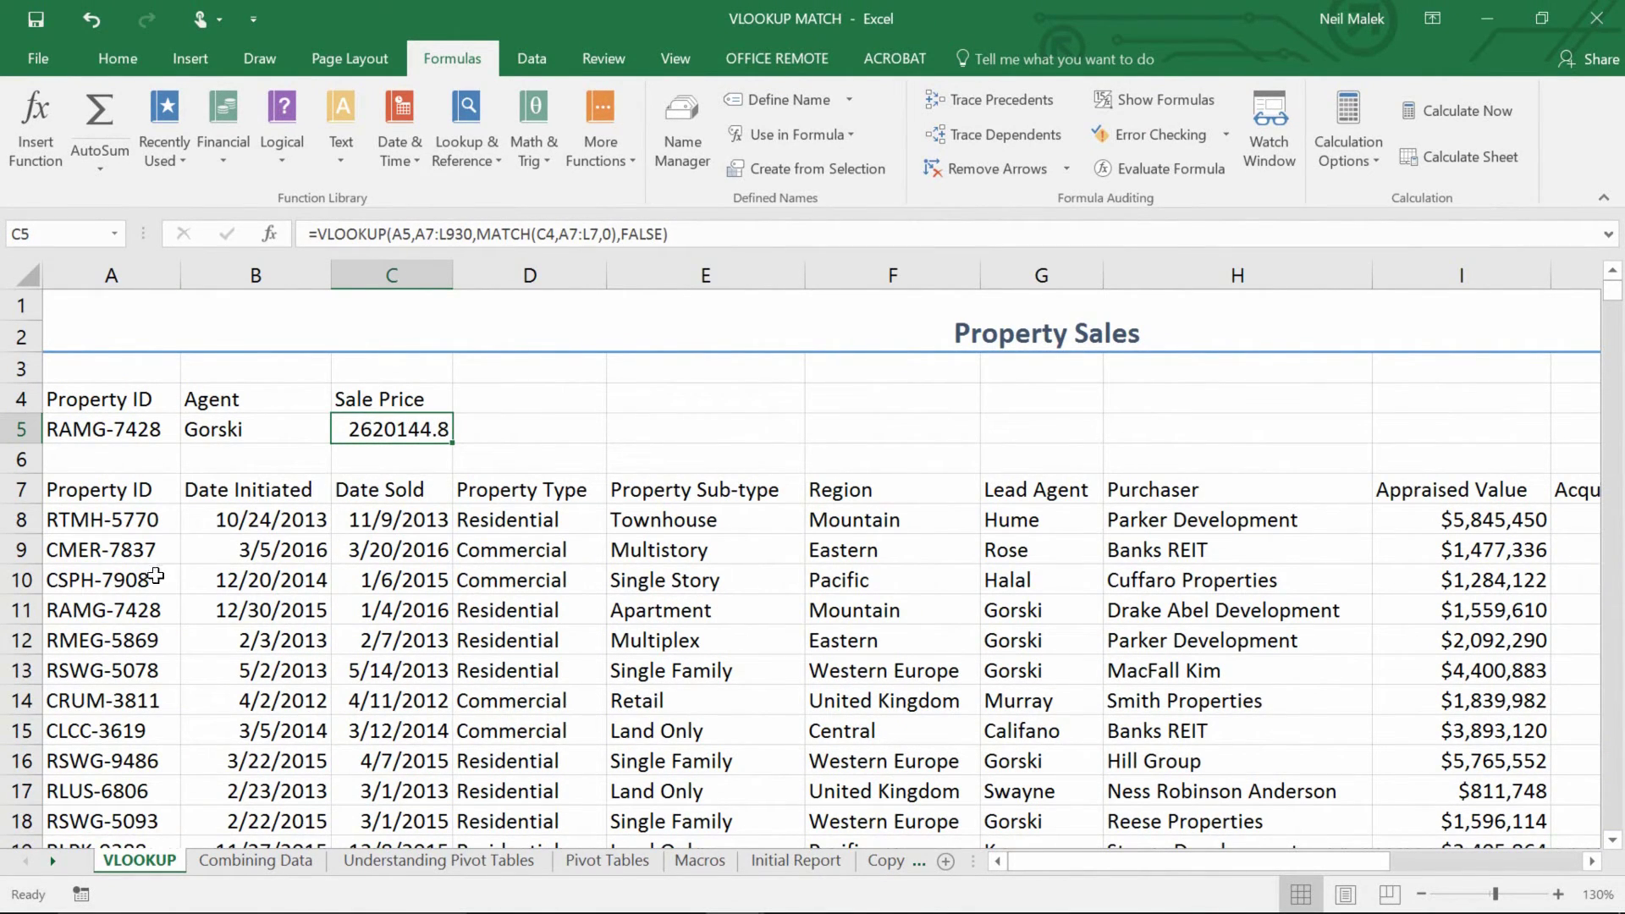
left_click(135, 613)
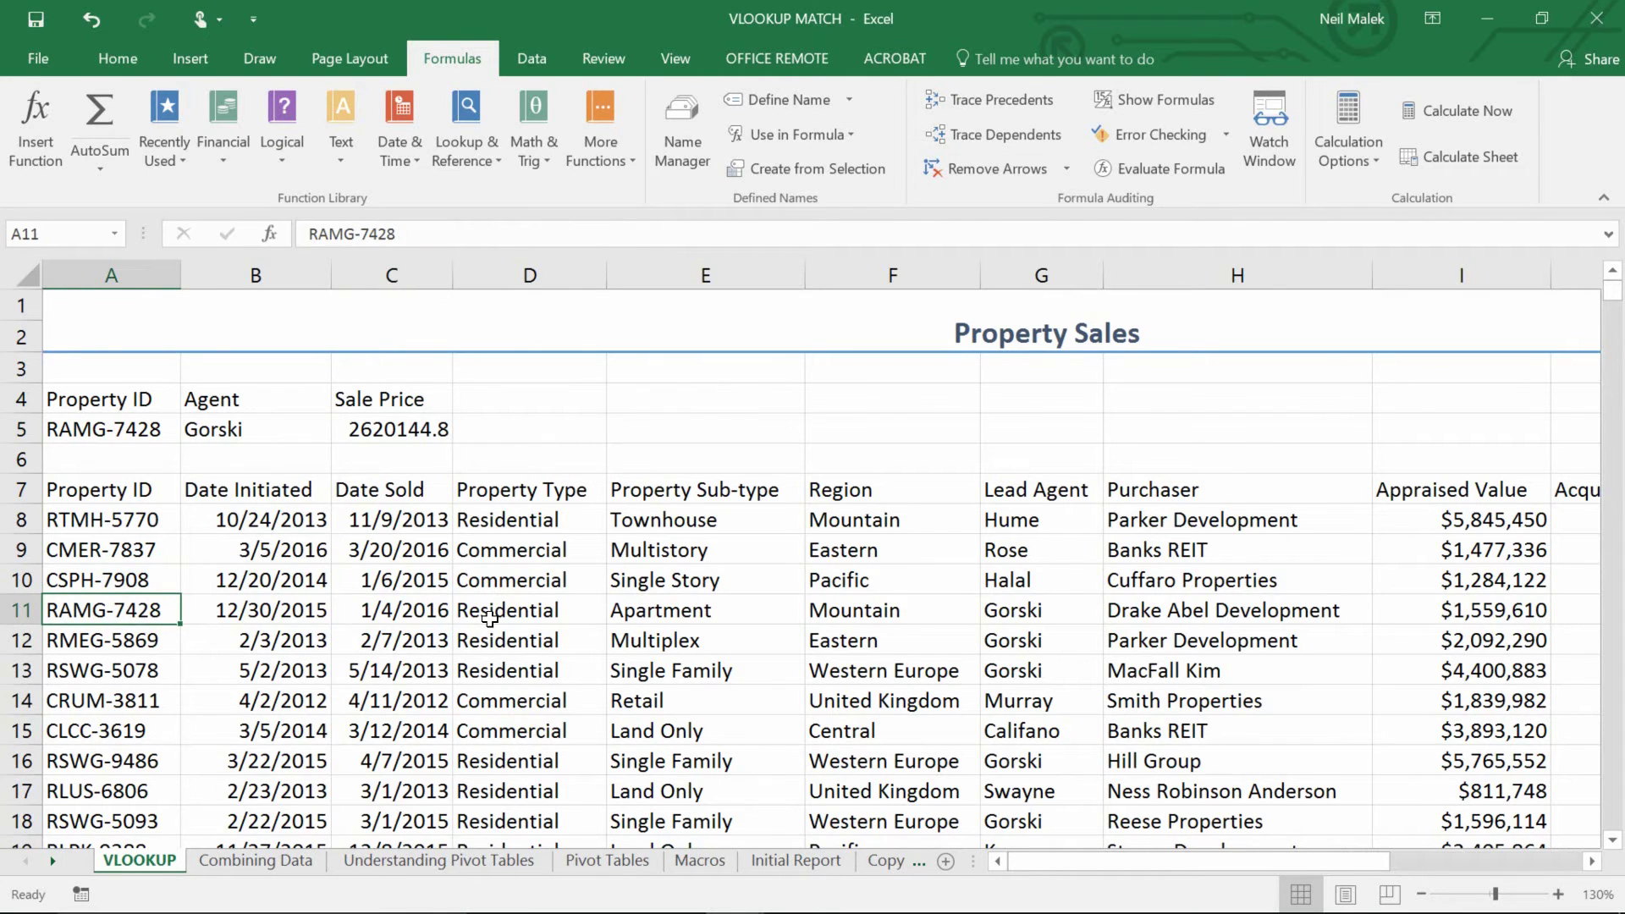
key("ctrl+shift+Right")
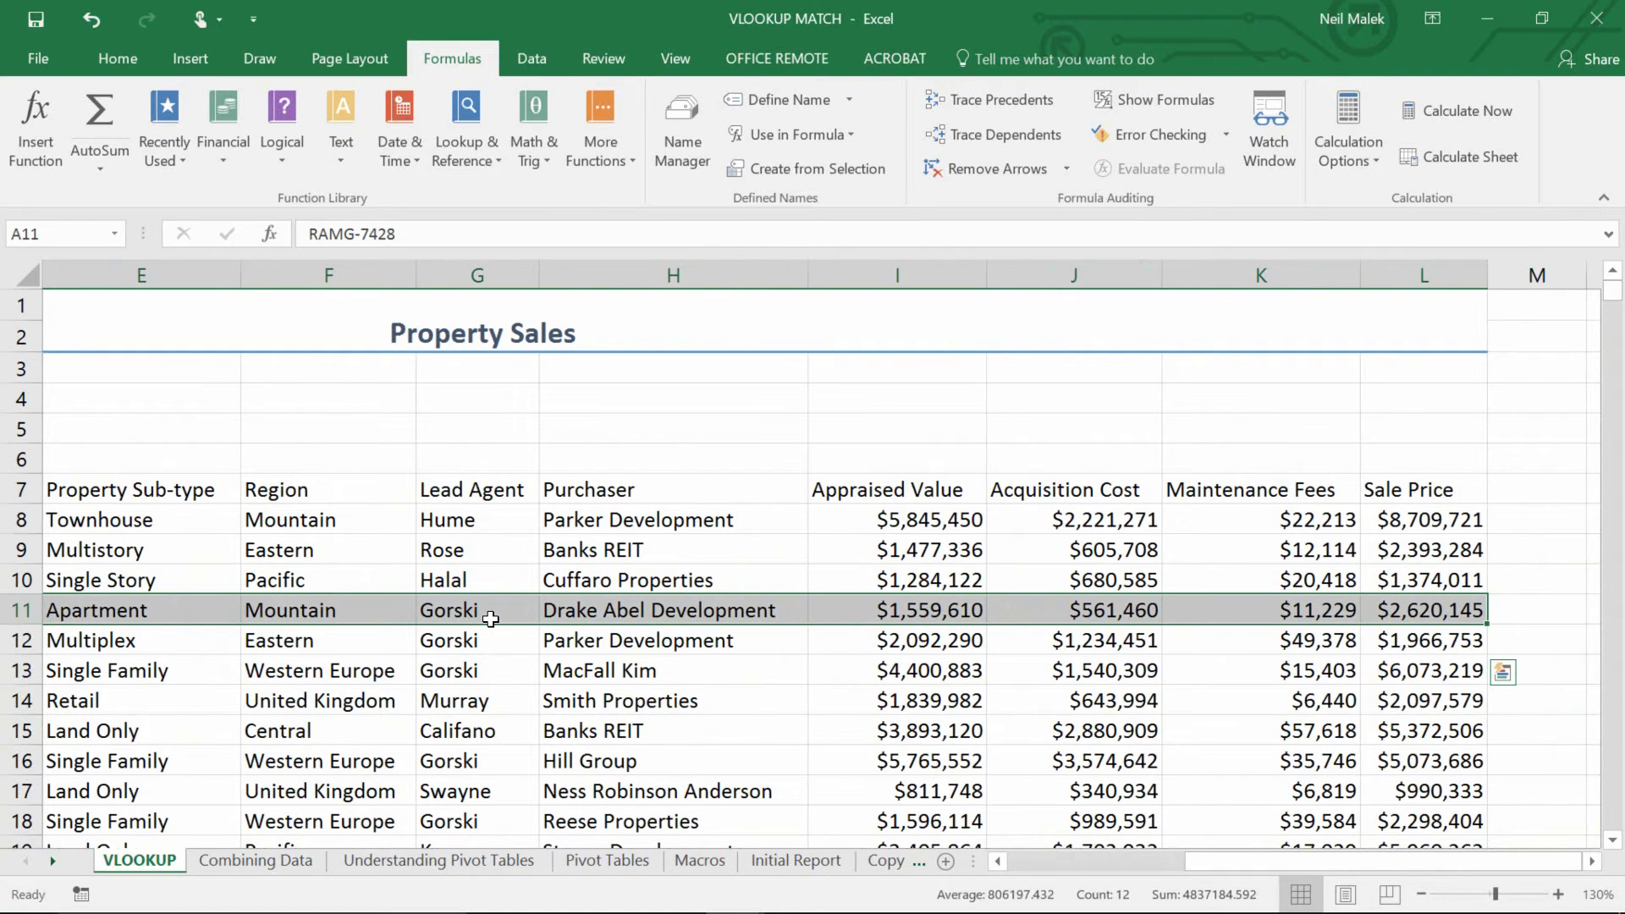
left_click(1134, 855)
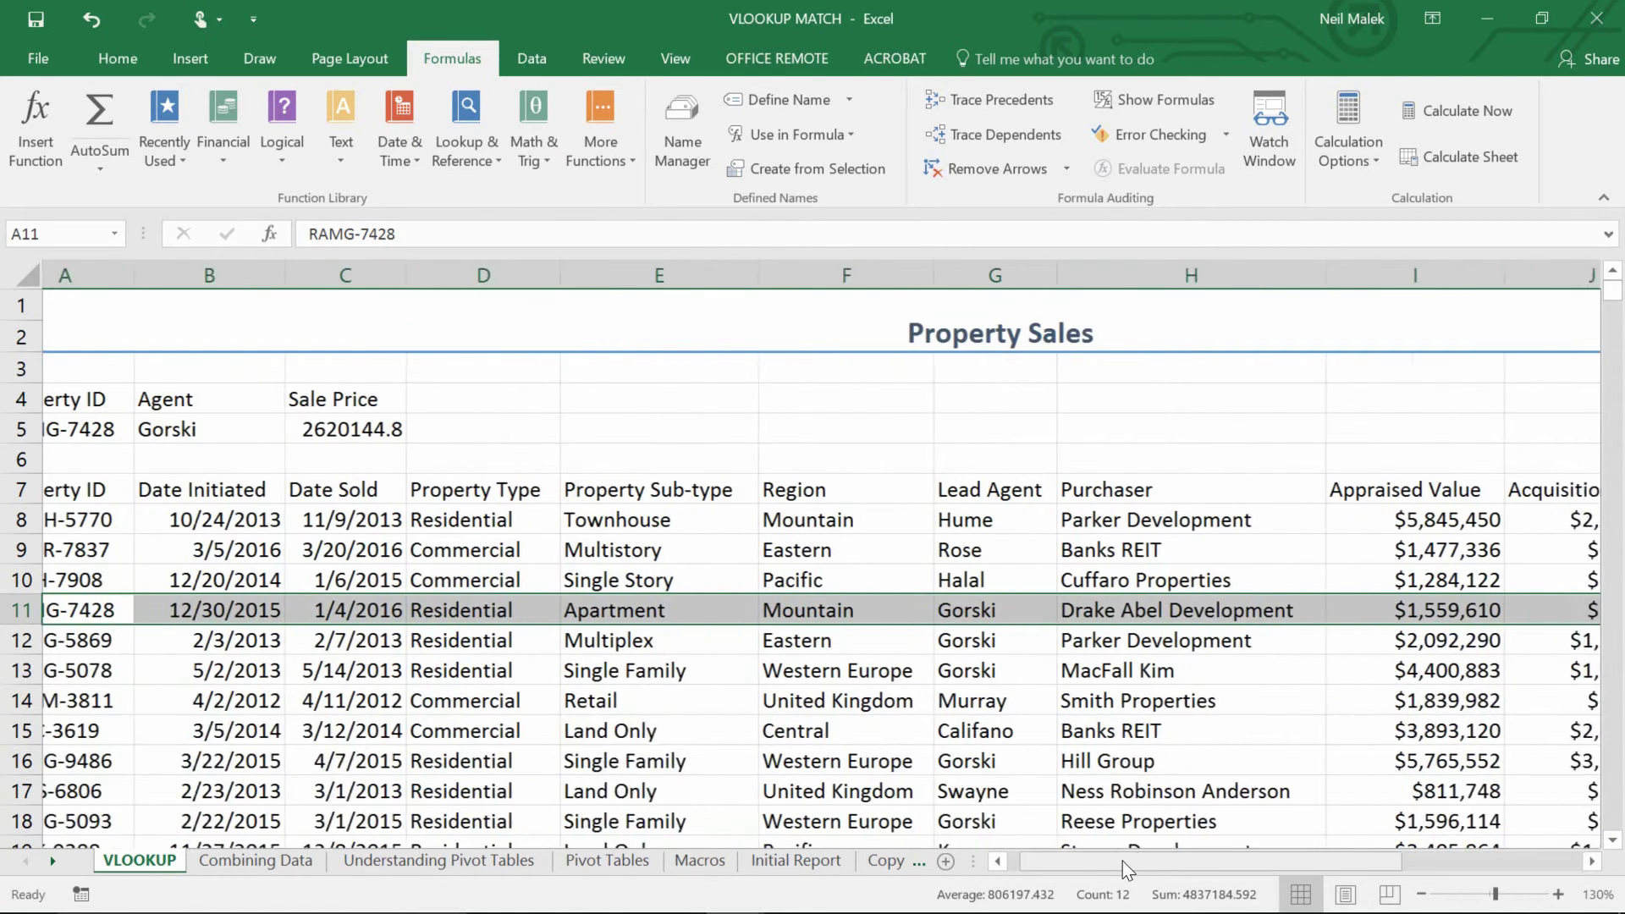
- Change the property ID in A5 to RMEG-5869 using the cell's list of IDs
left_click(141, 433)
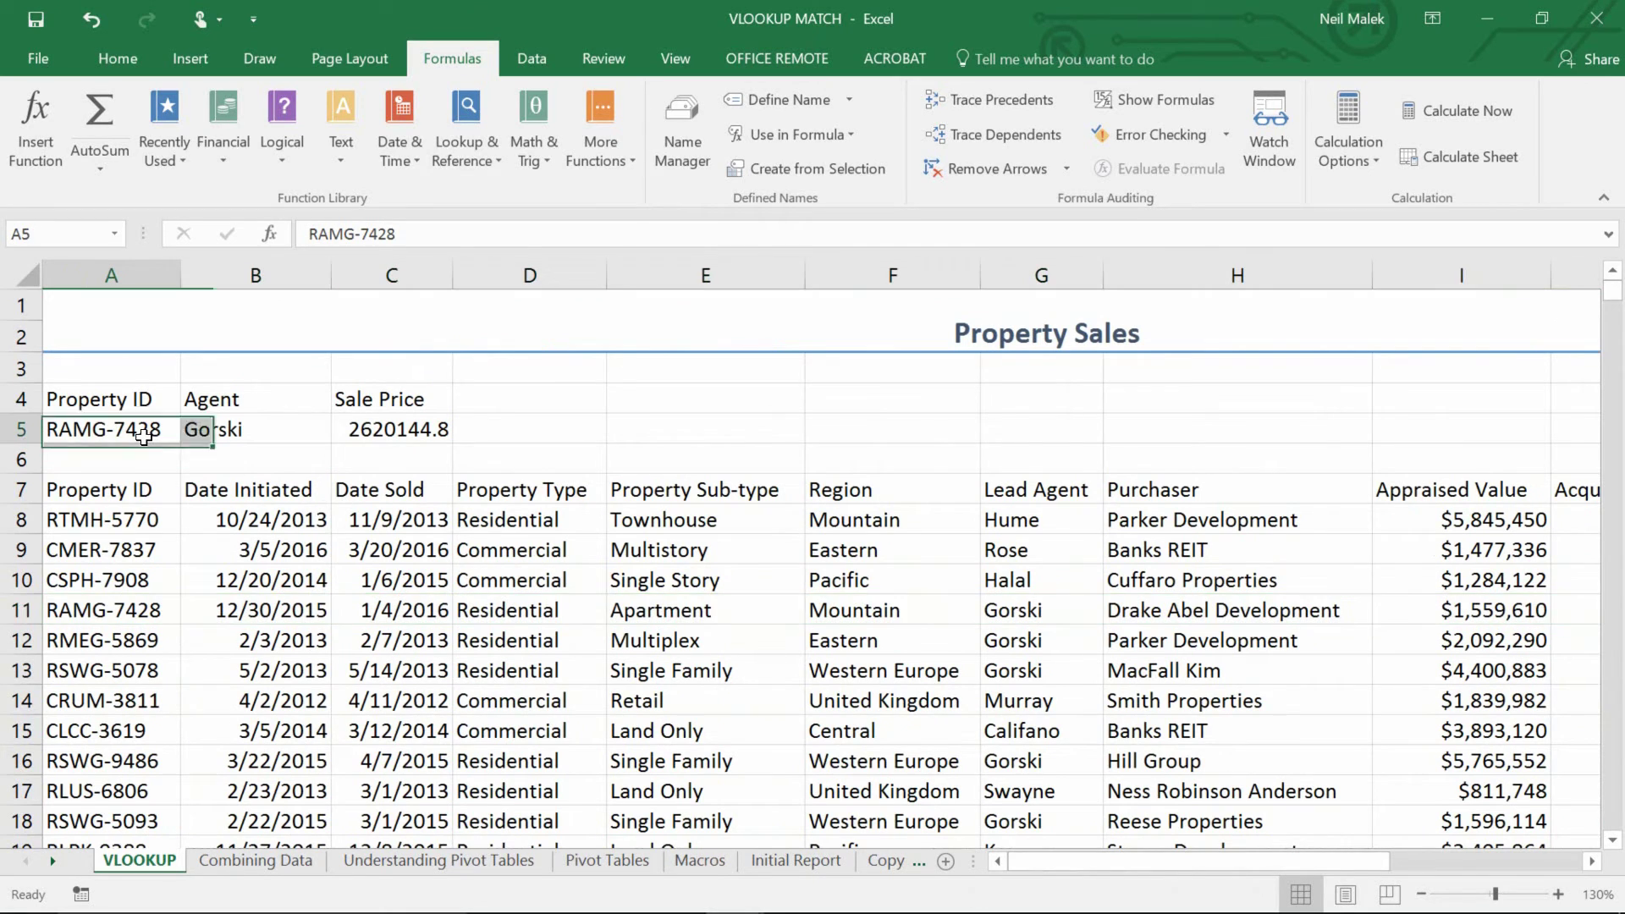
left_click(191, 431)
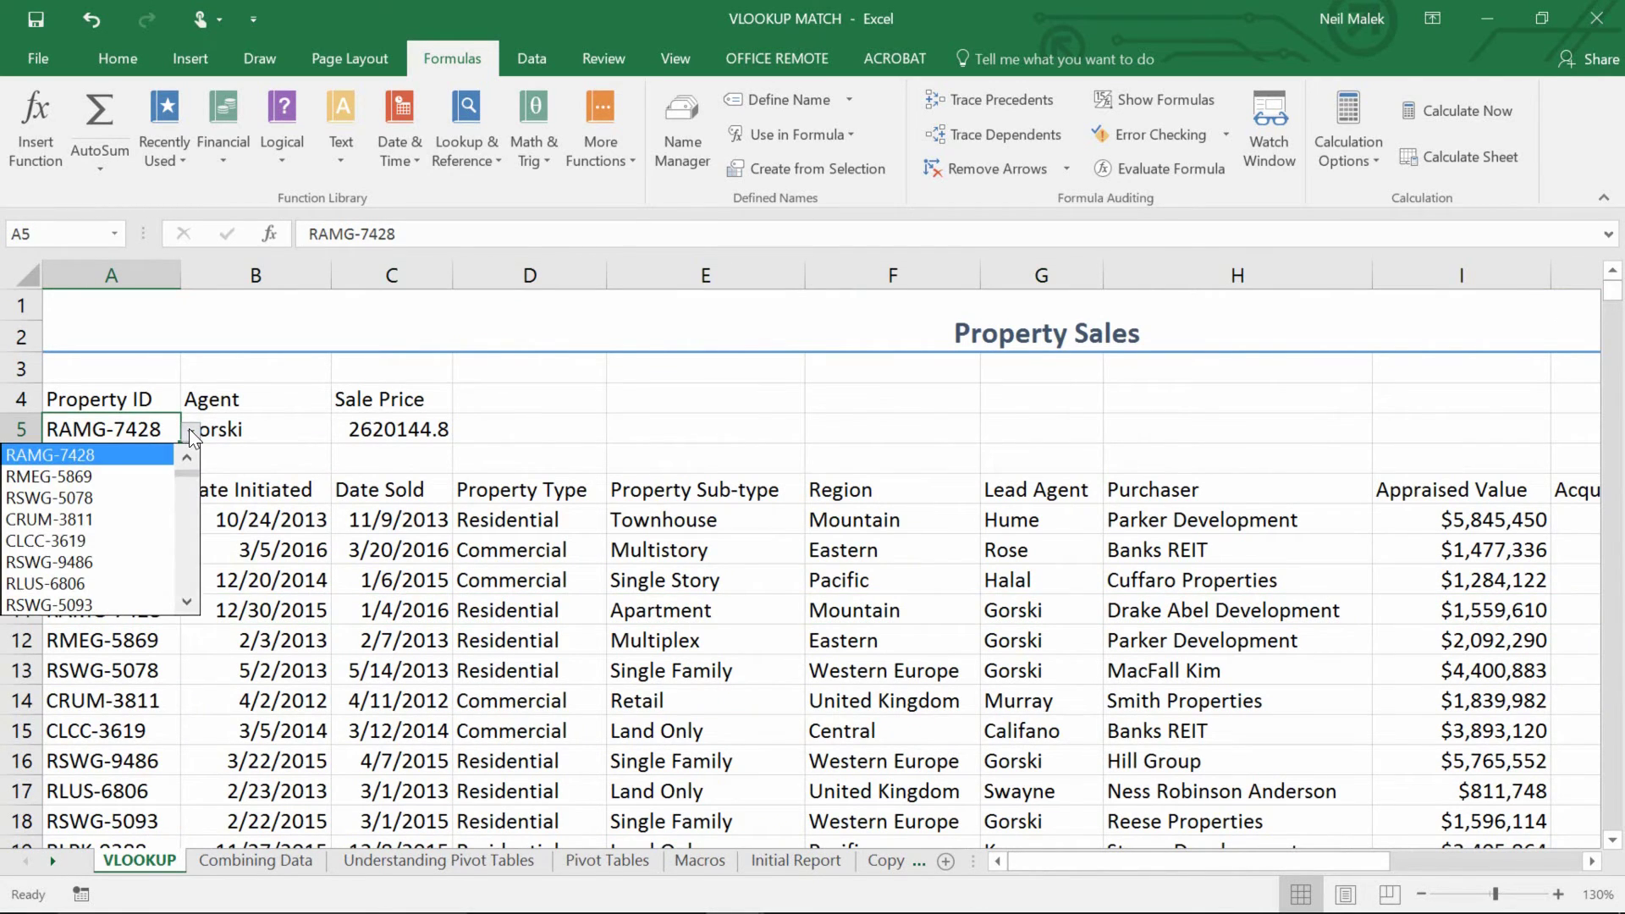
left_click(113, 479)
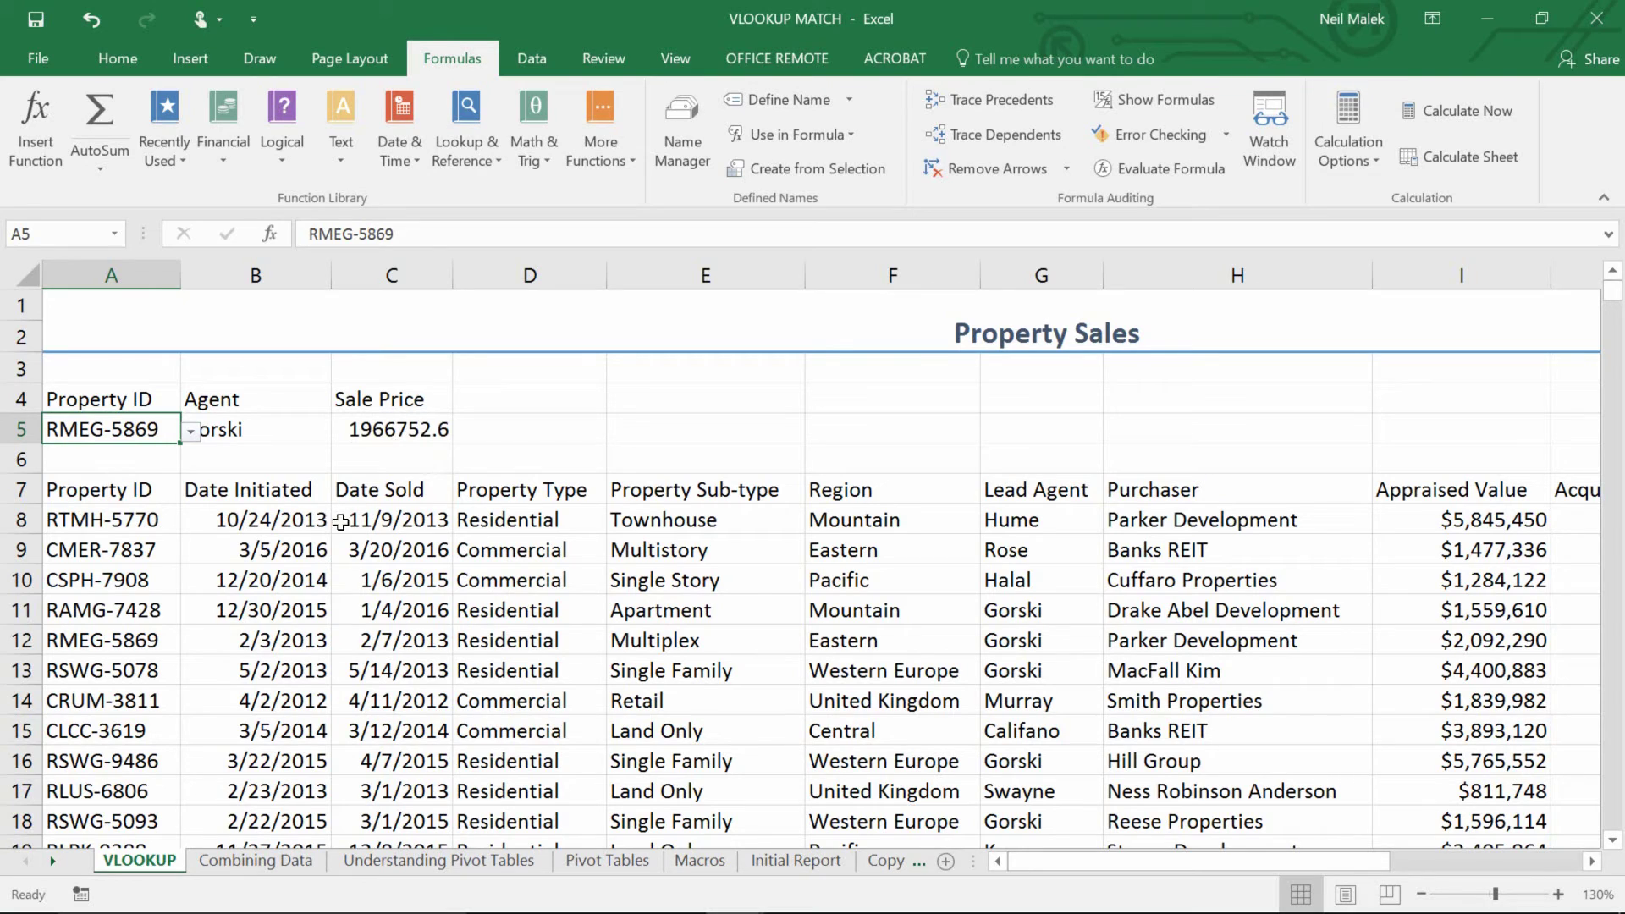
- Compare the new lookup result with the Sale Price in the RMEG-5869 record in row 12
left_click(135, 642)
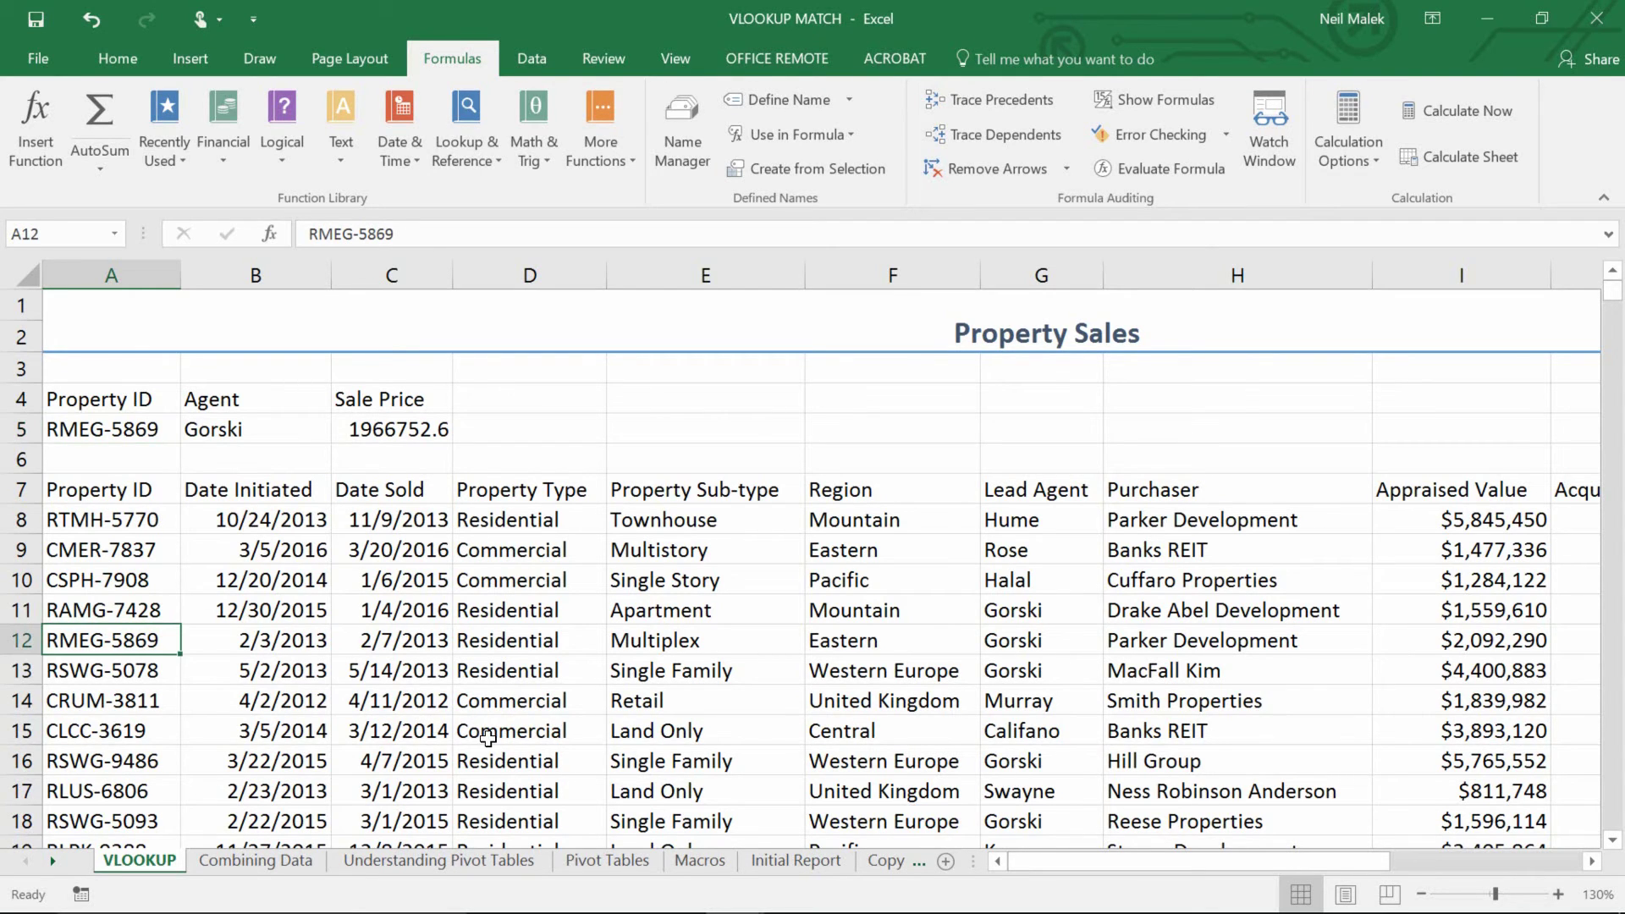
key("ctrl+shift+Right")
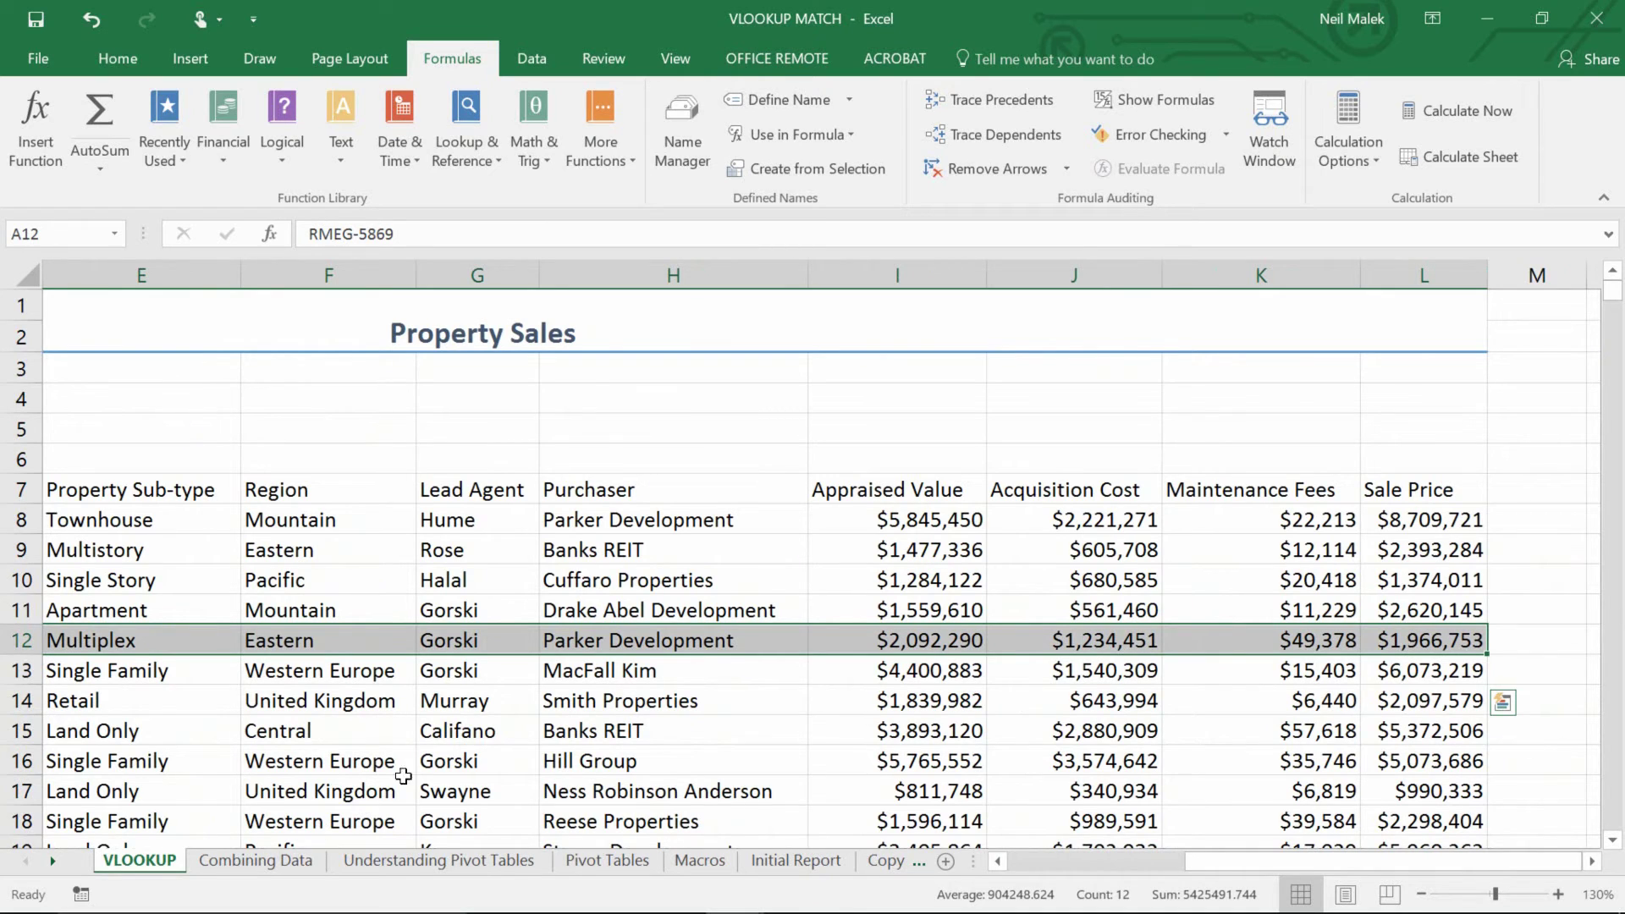
left_click(1039, 863)
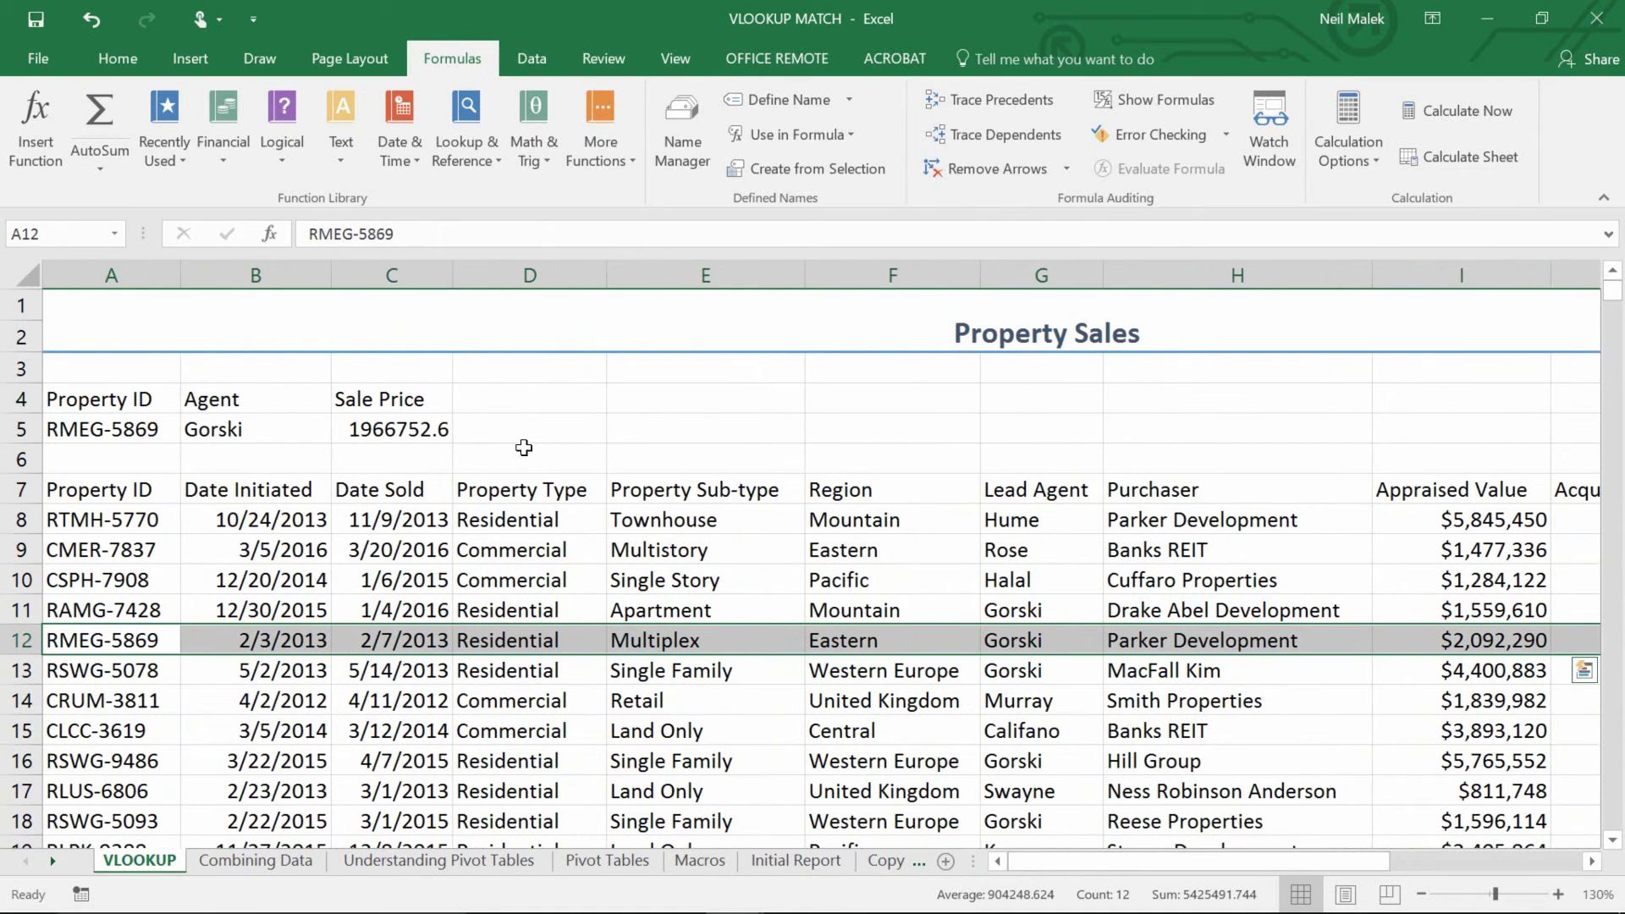
- Test the lookup by setting the heading in C4 to Region and again to Appraised Value
left_click(398, 408)
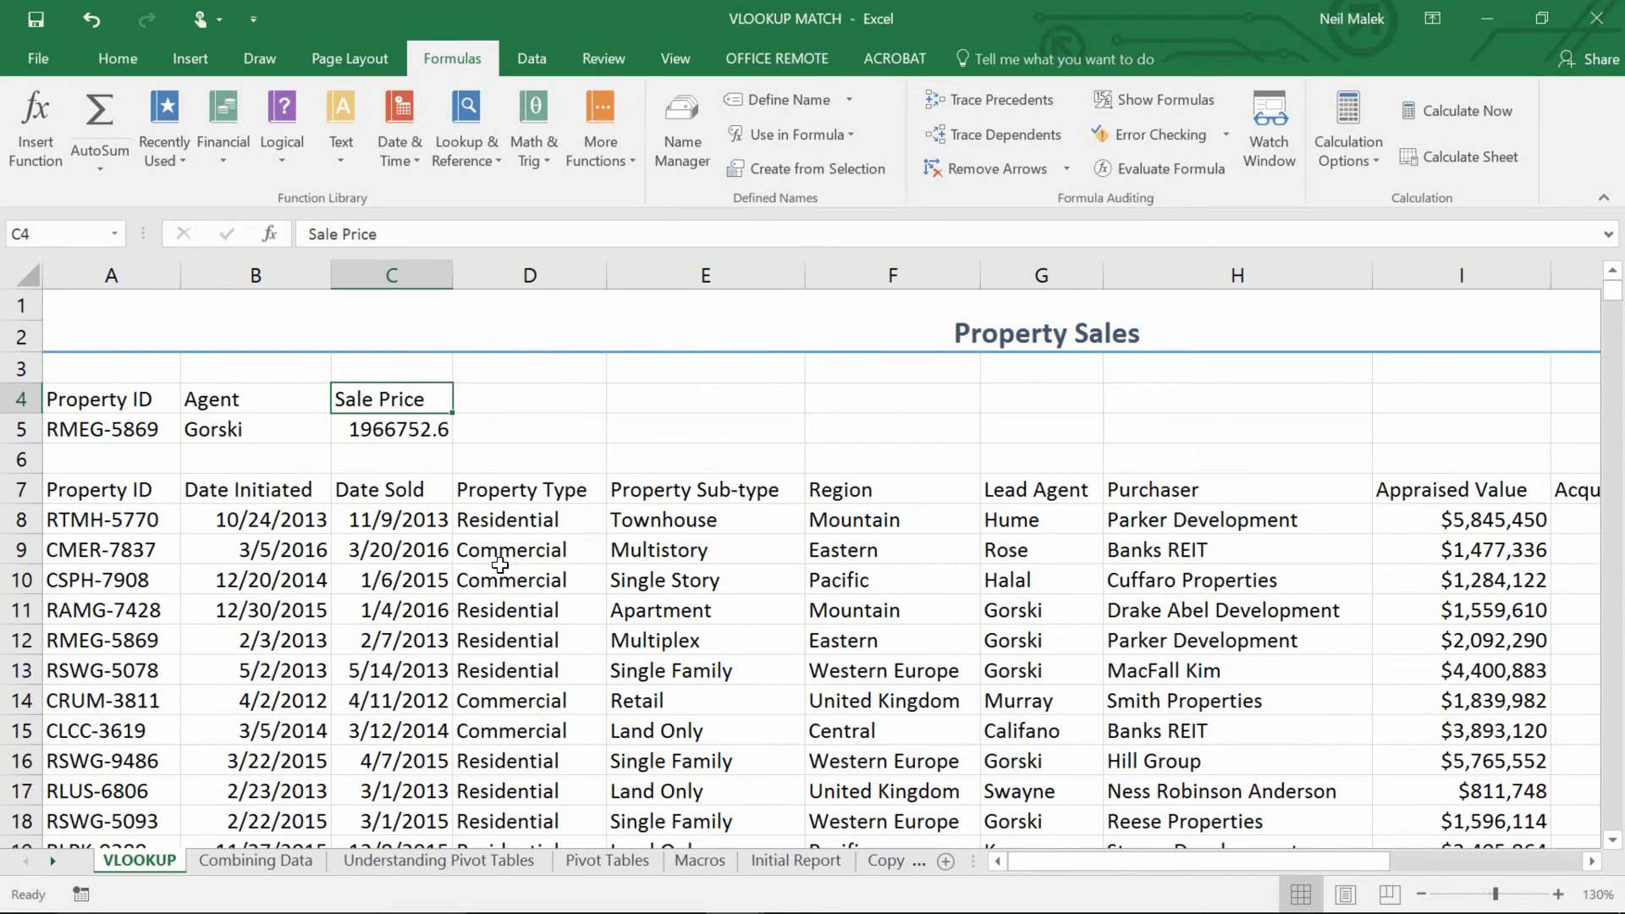
type("Region")
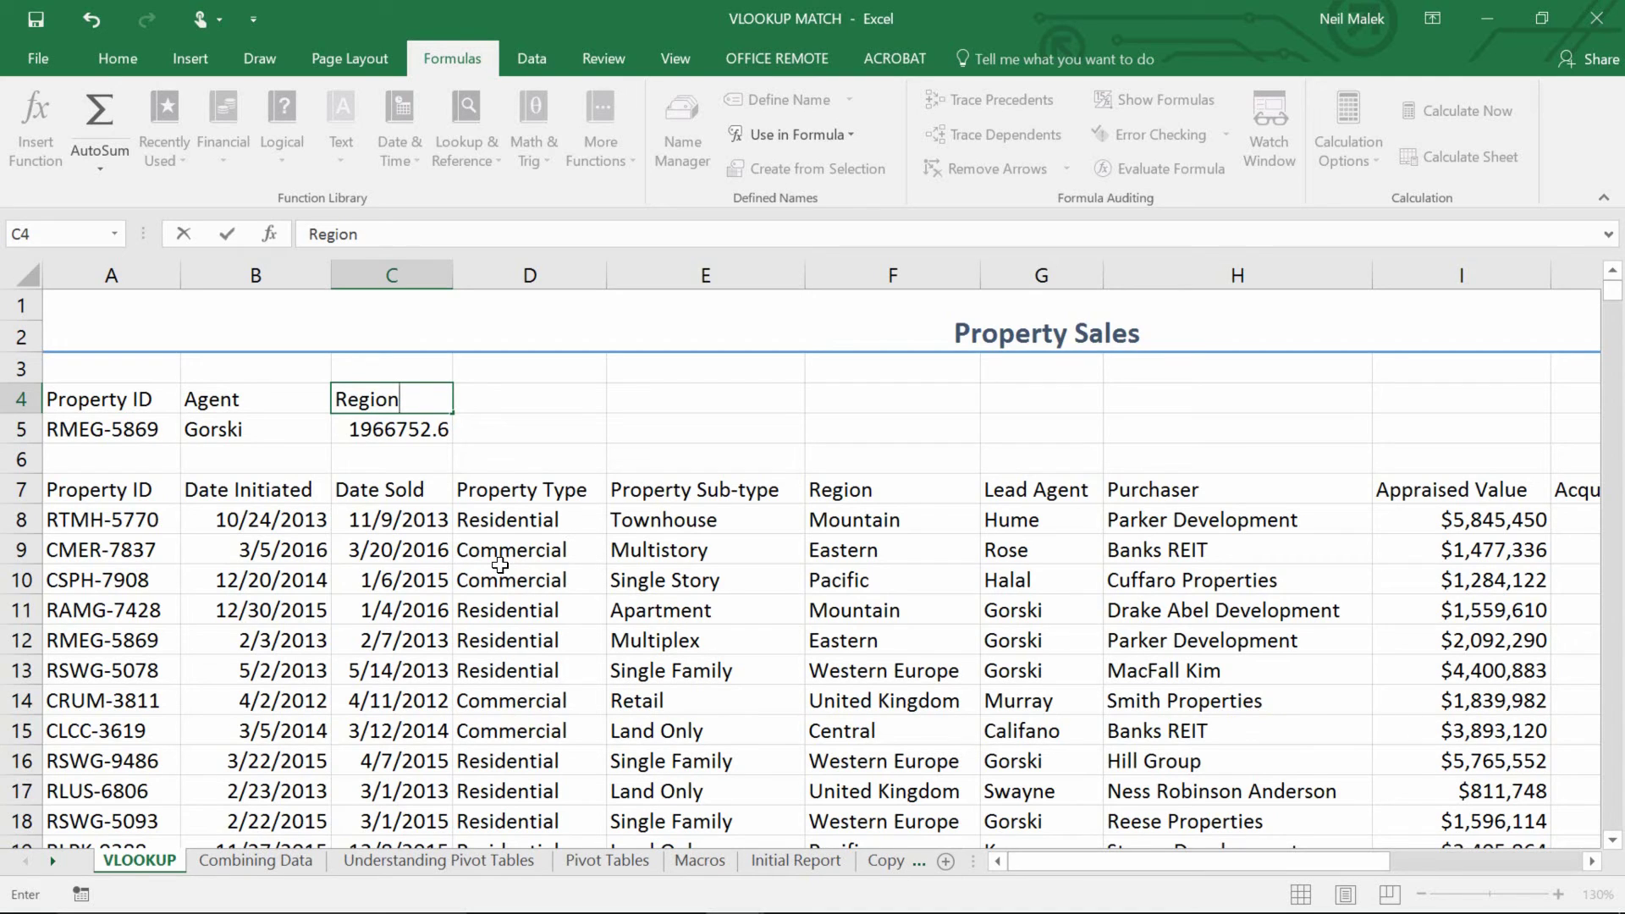
key("Return")
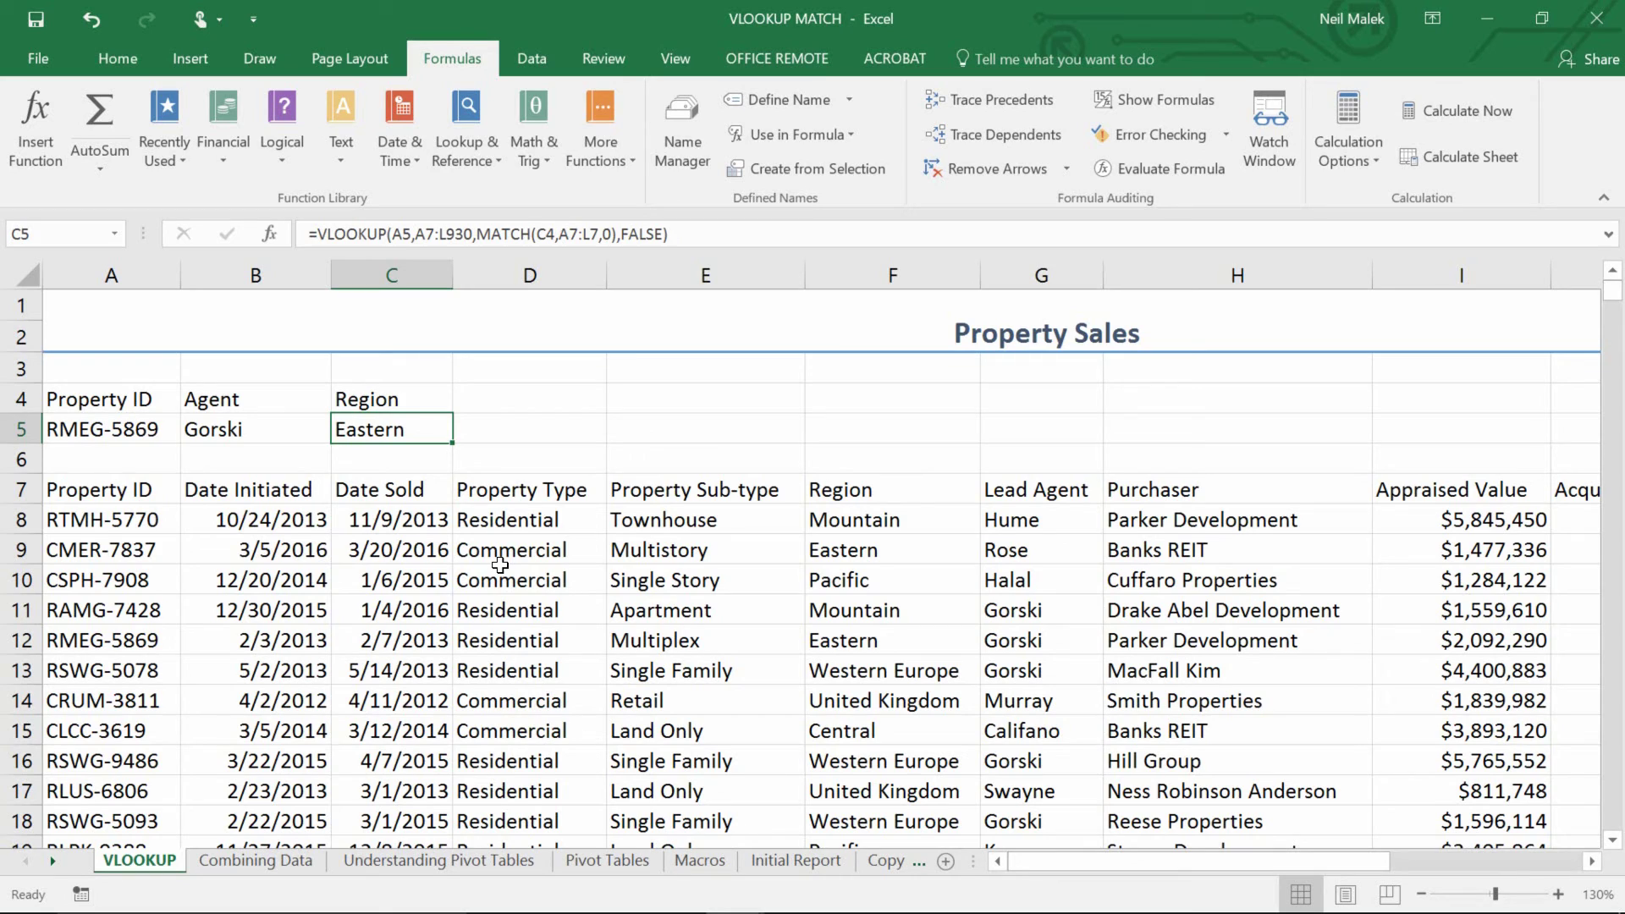
key("Up")
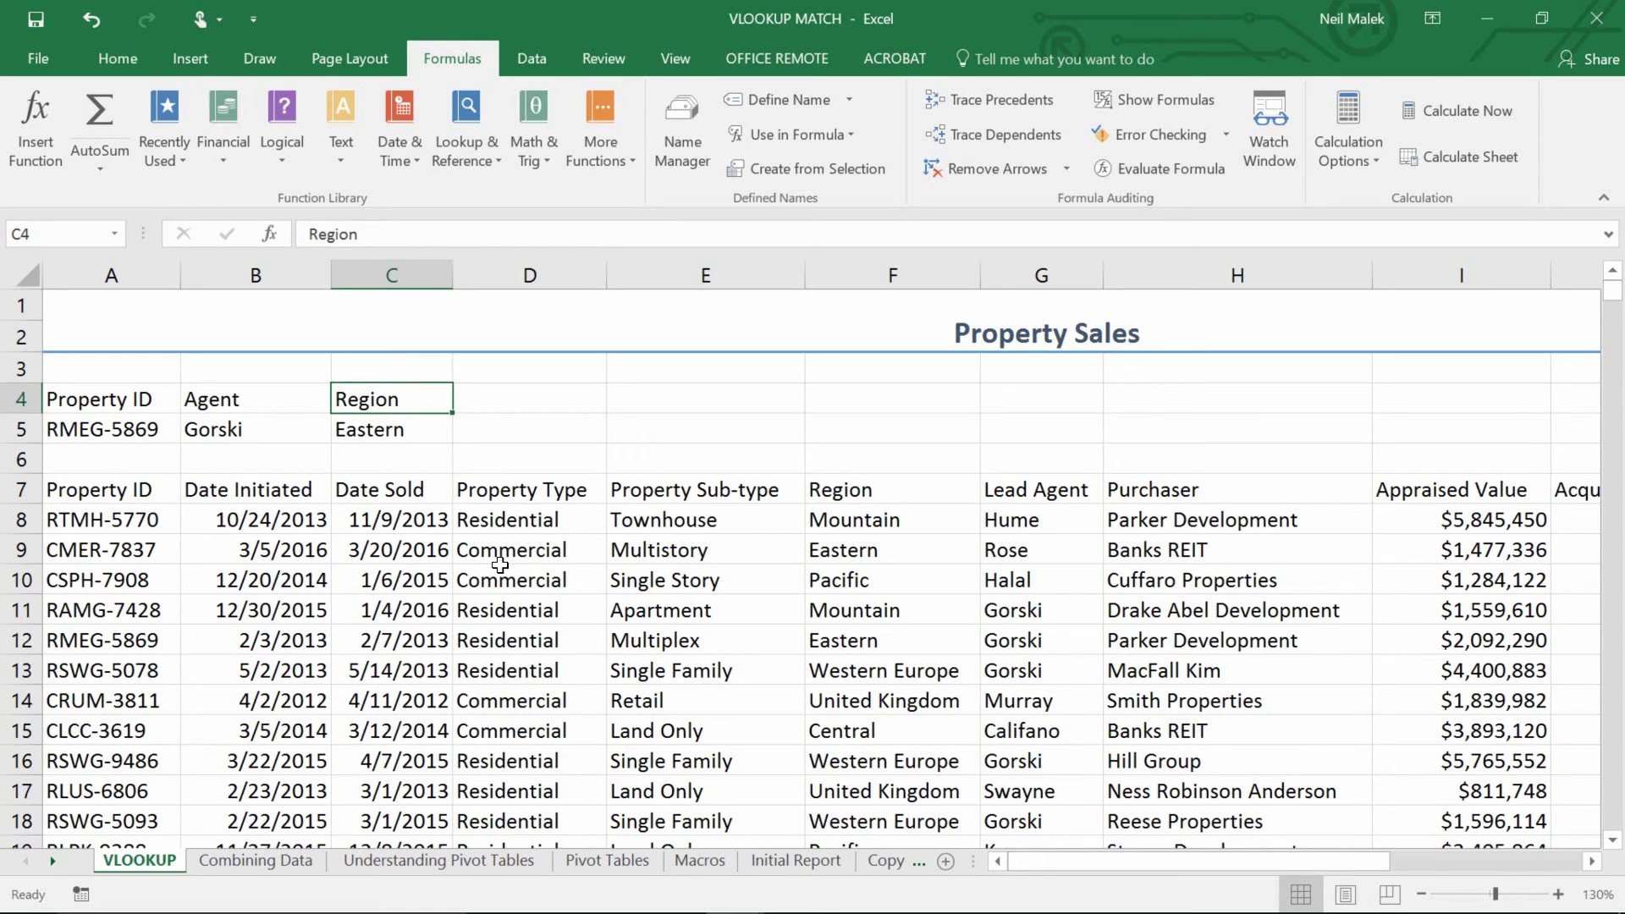
type("Appraised Value")
key("Return")
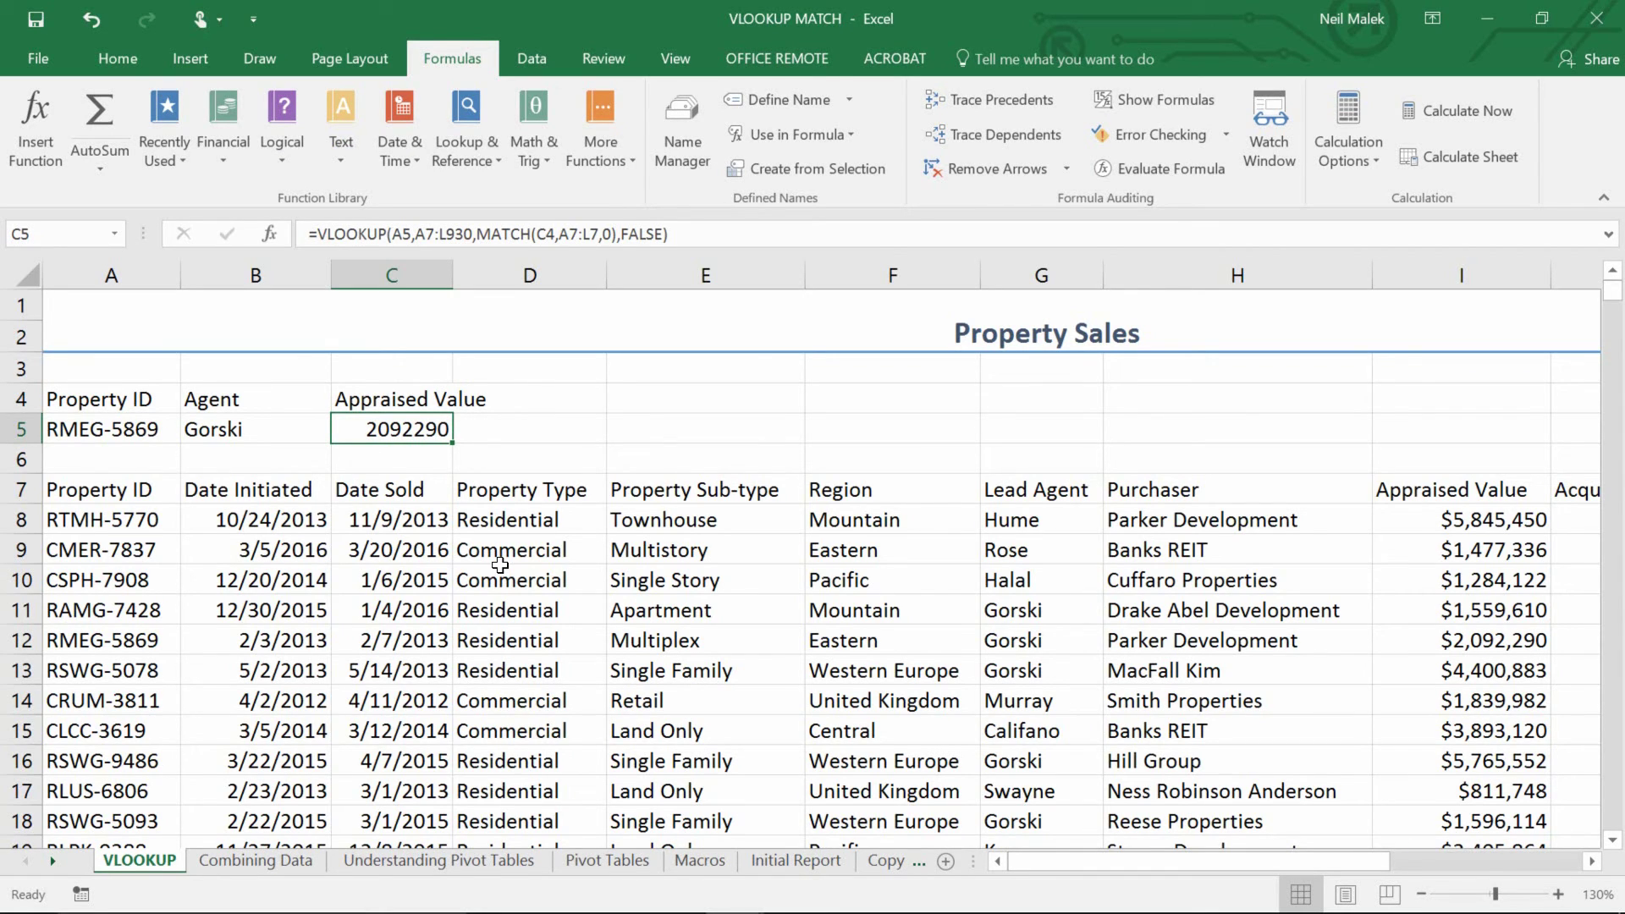
- Set the heading in C4 to Property Type so the lookup returns that column
key("Up")
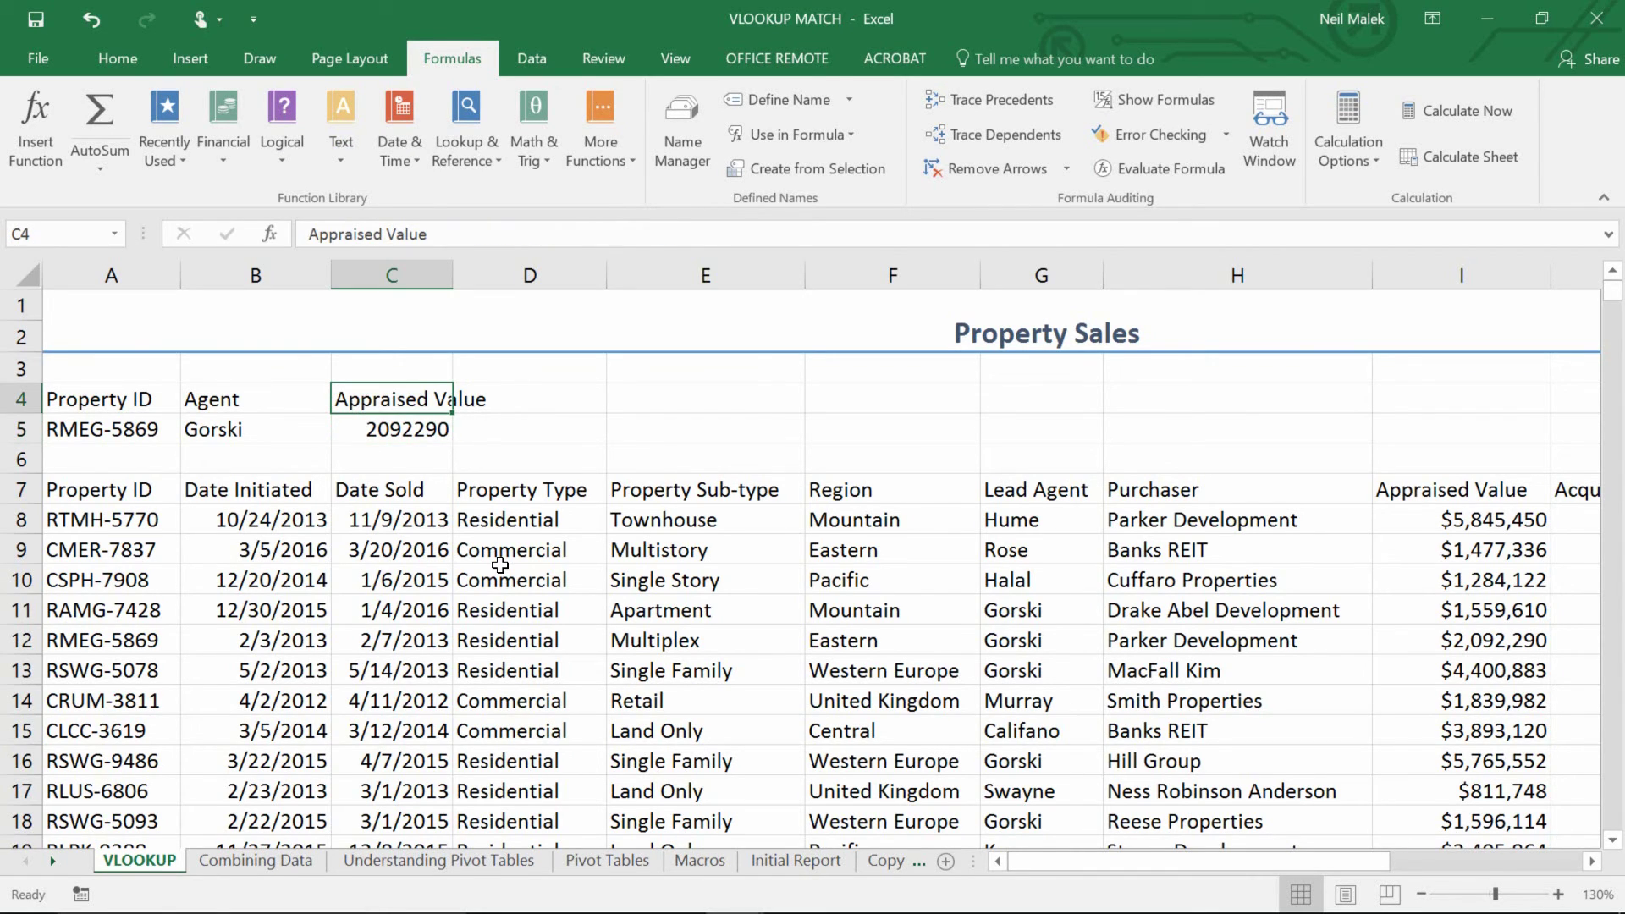
type("Property Type")
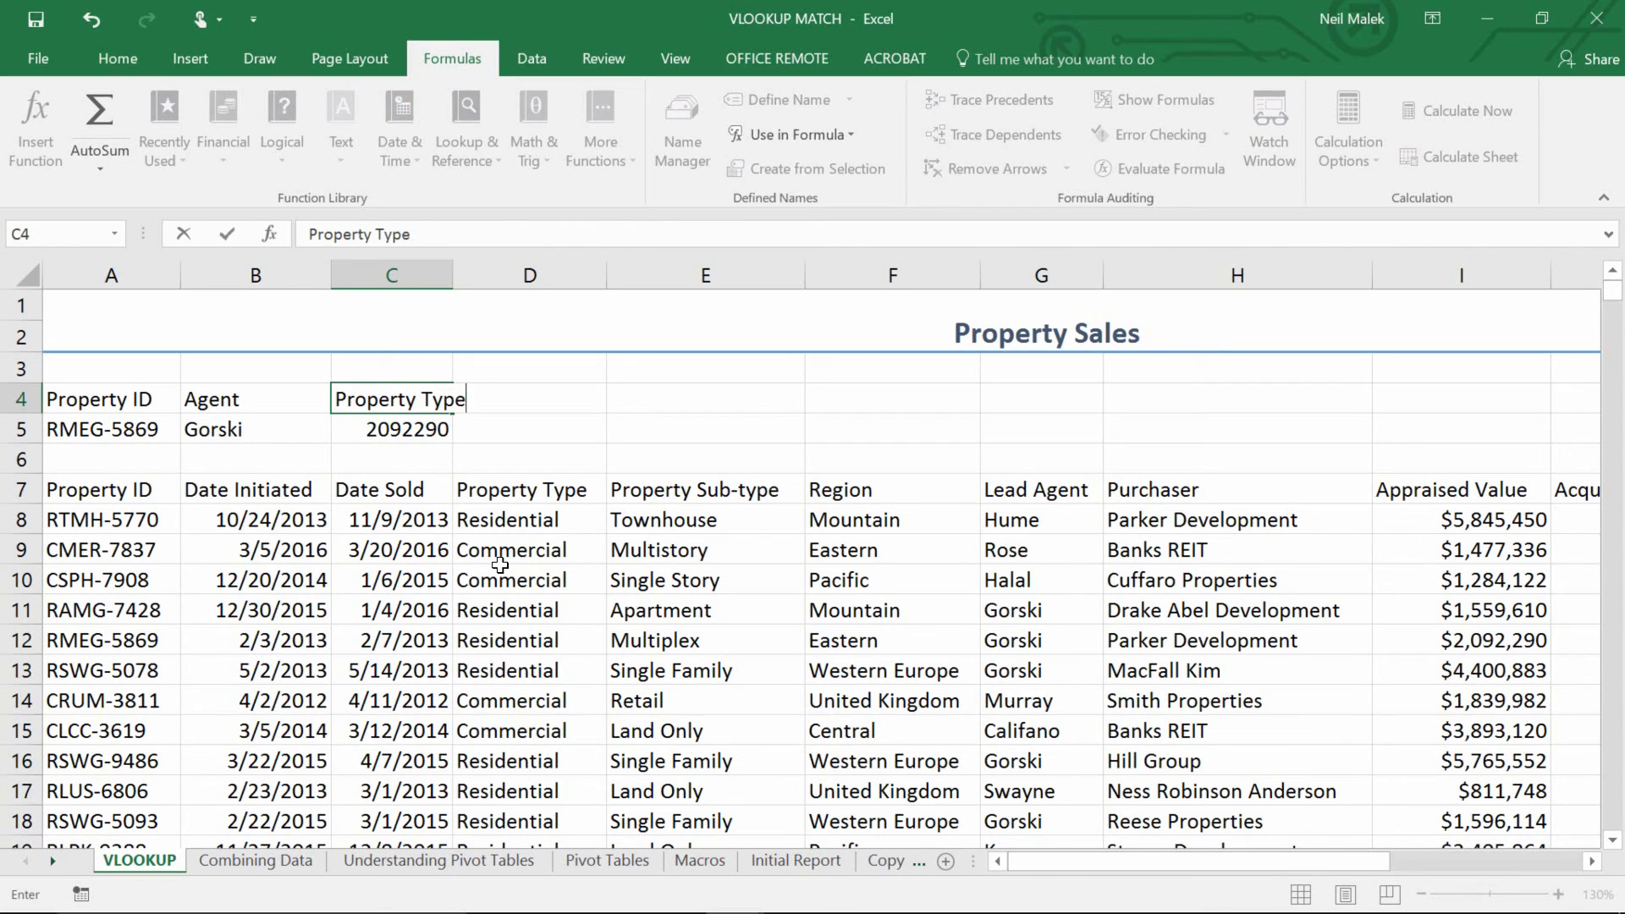
key("Return")
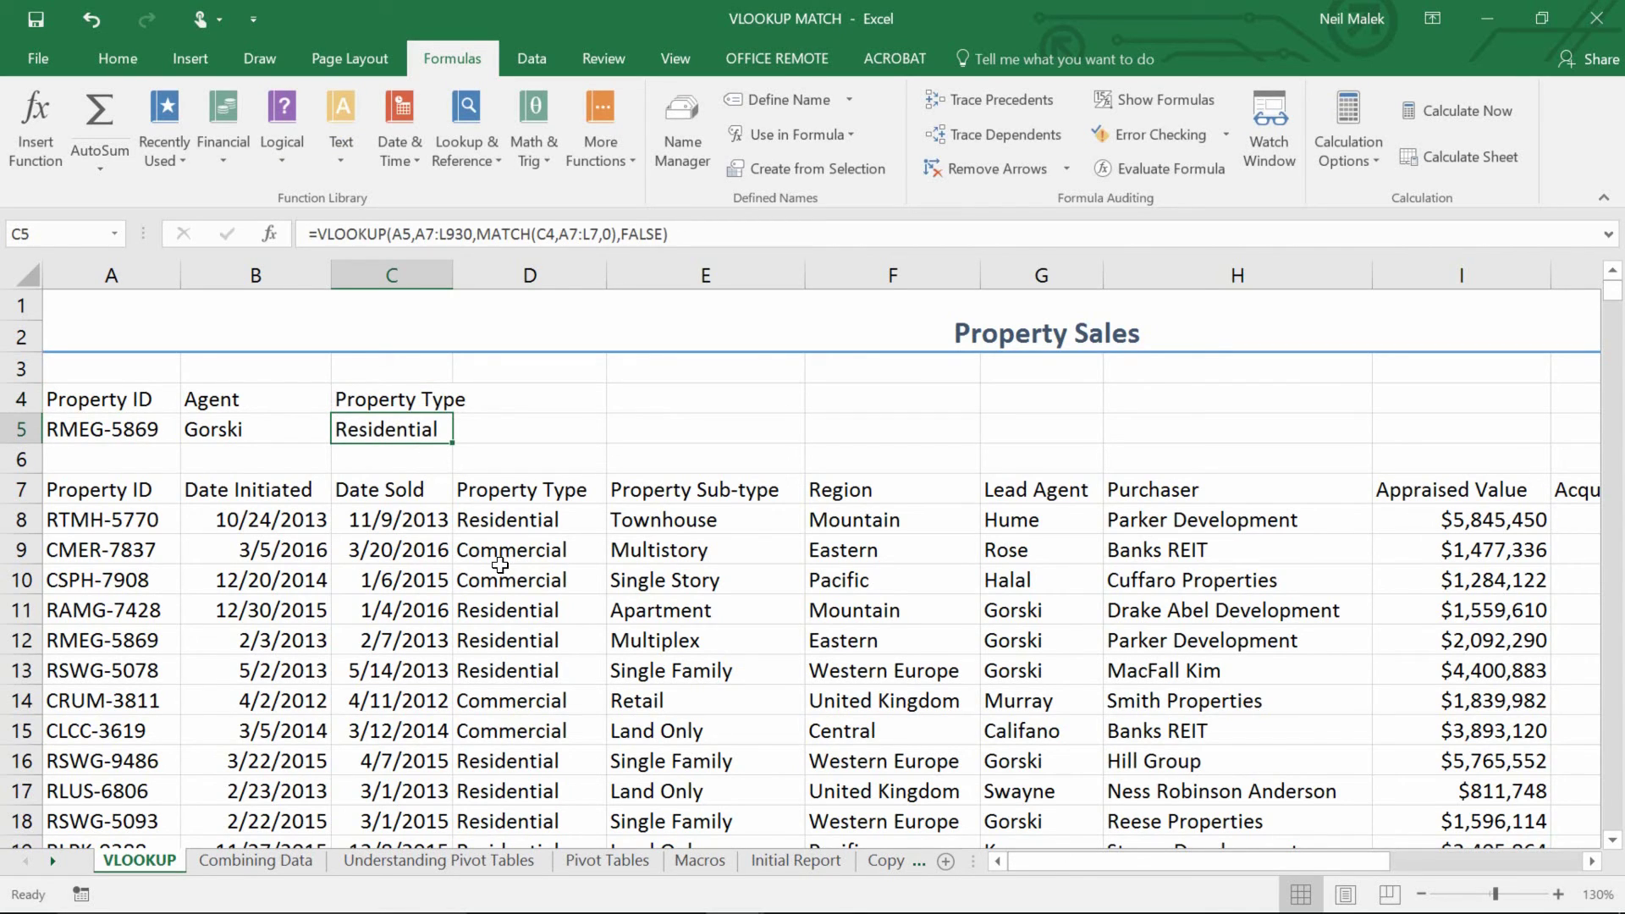
- Open the formula in C5 to examine its VLOOKUP and nested MATCH arguments
double_click(399, 430)
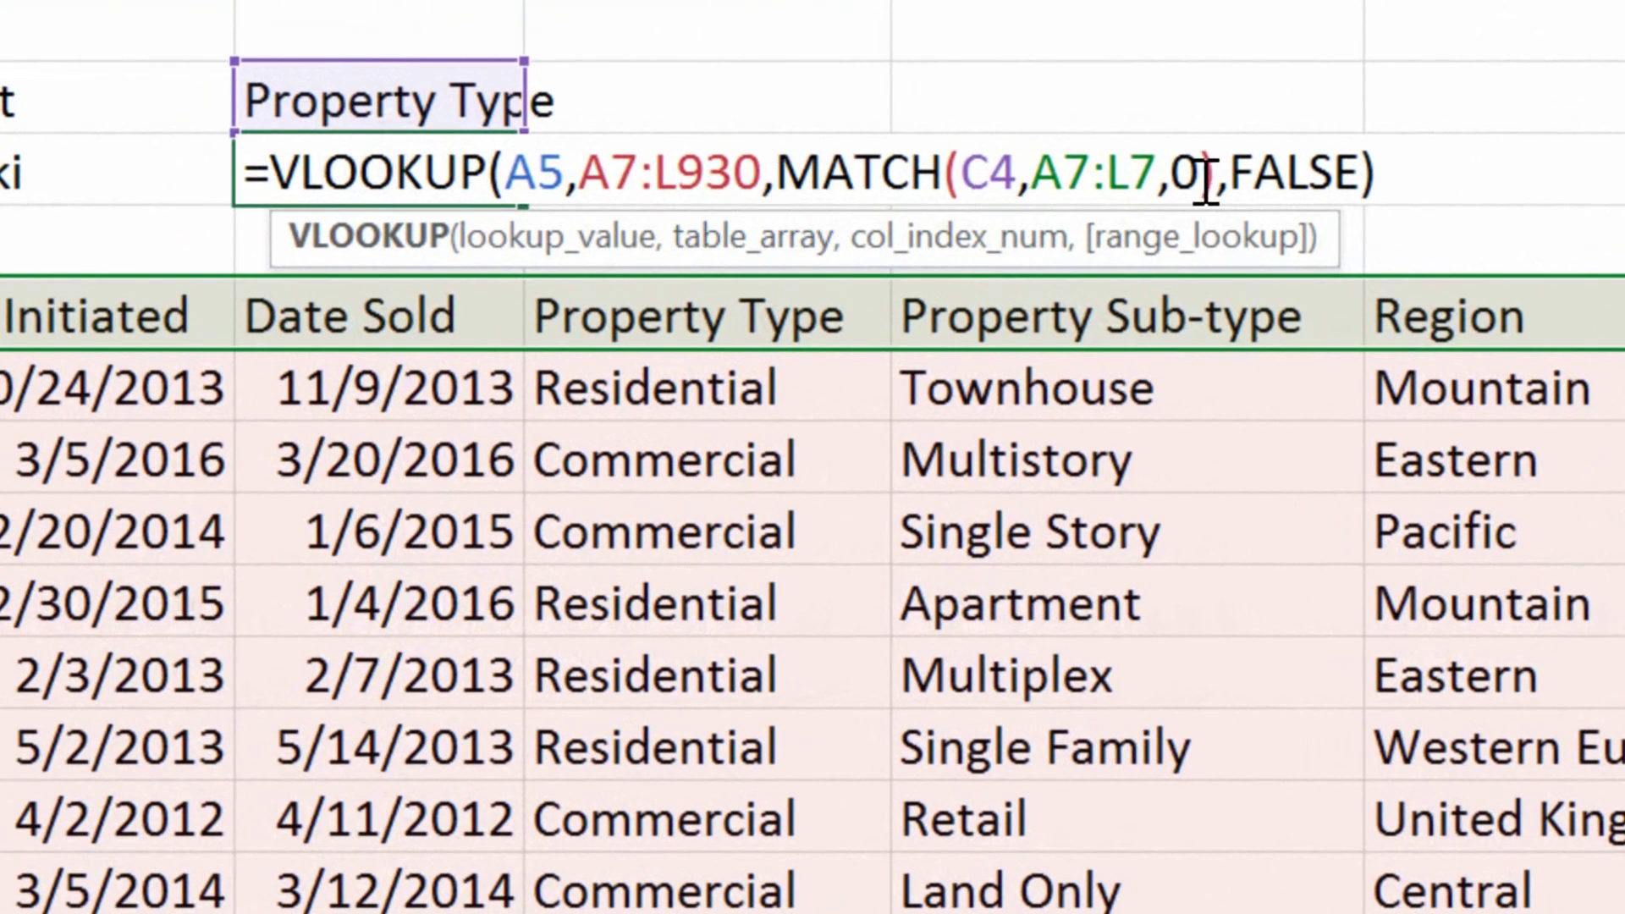